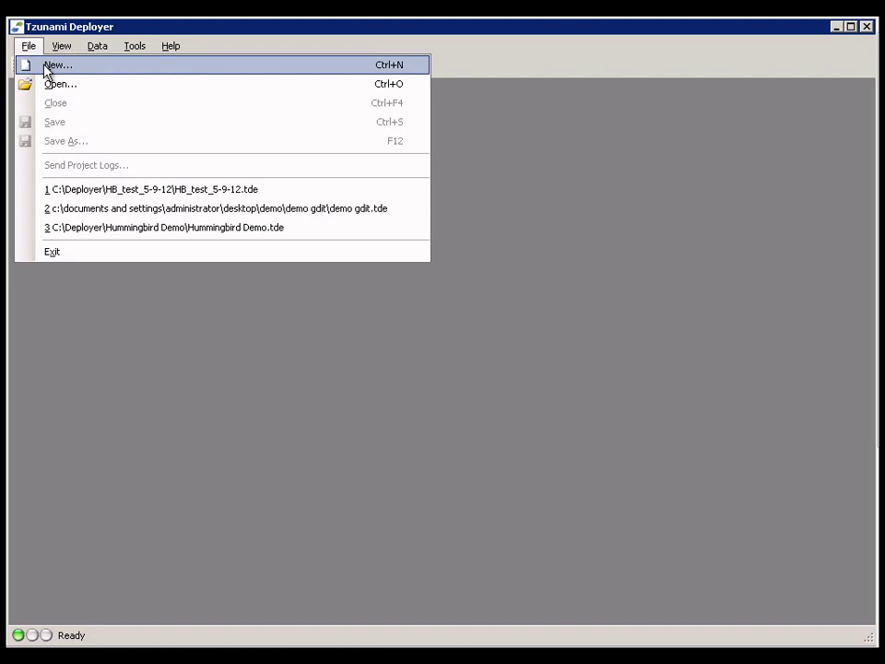
- Create a new project named 'Hummingbird demo' located in C:\
click(46, 66)
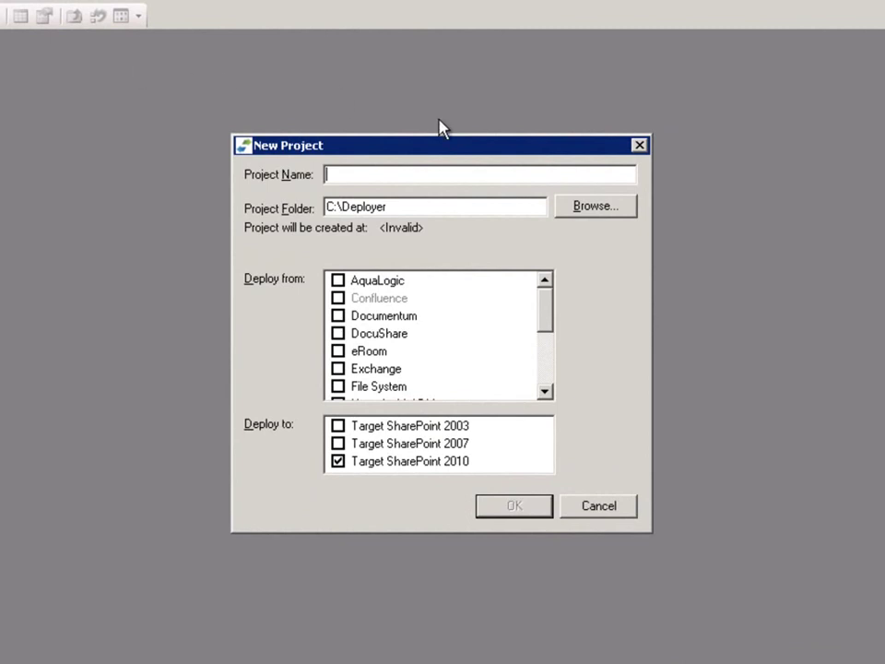
text(H)
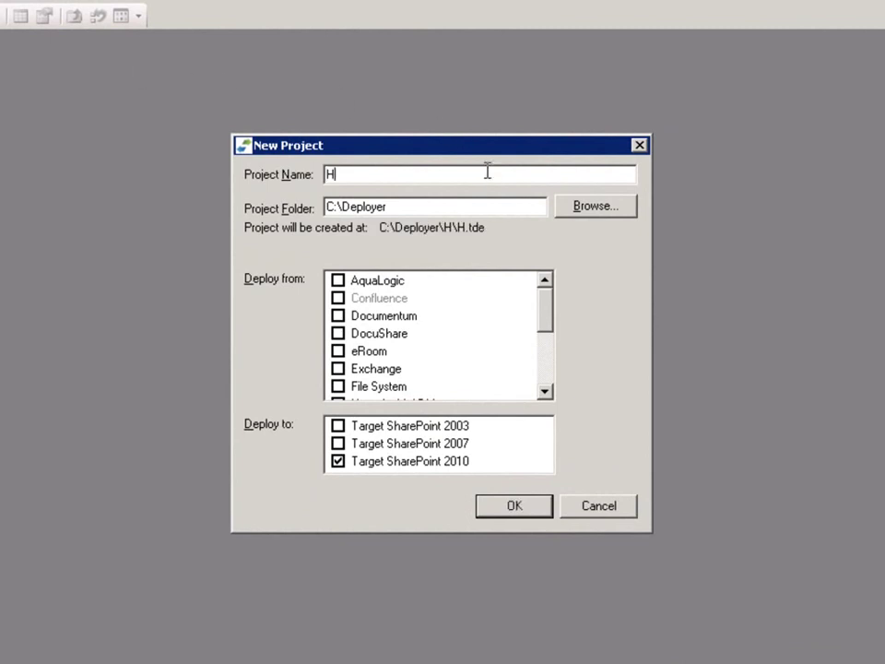
text(ummingbi)
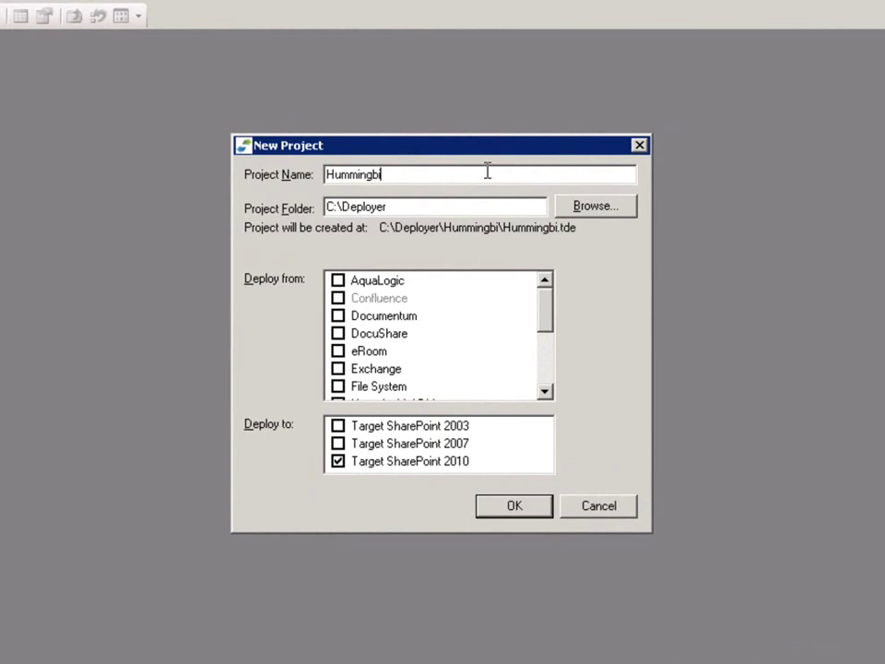
text(rd demo)
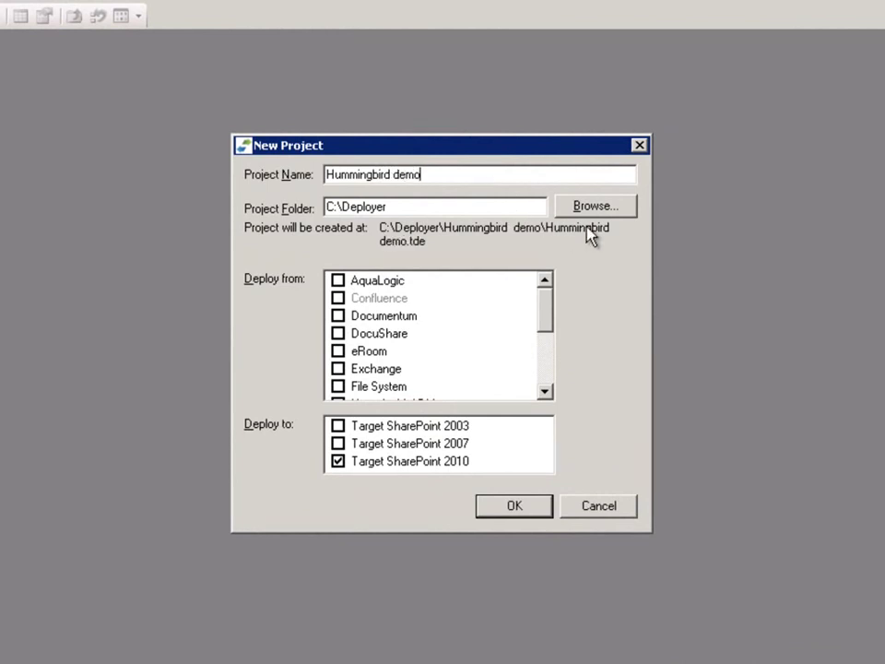
click(630, 211)
click(412, 306)
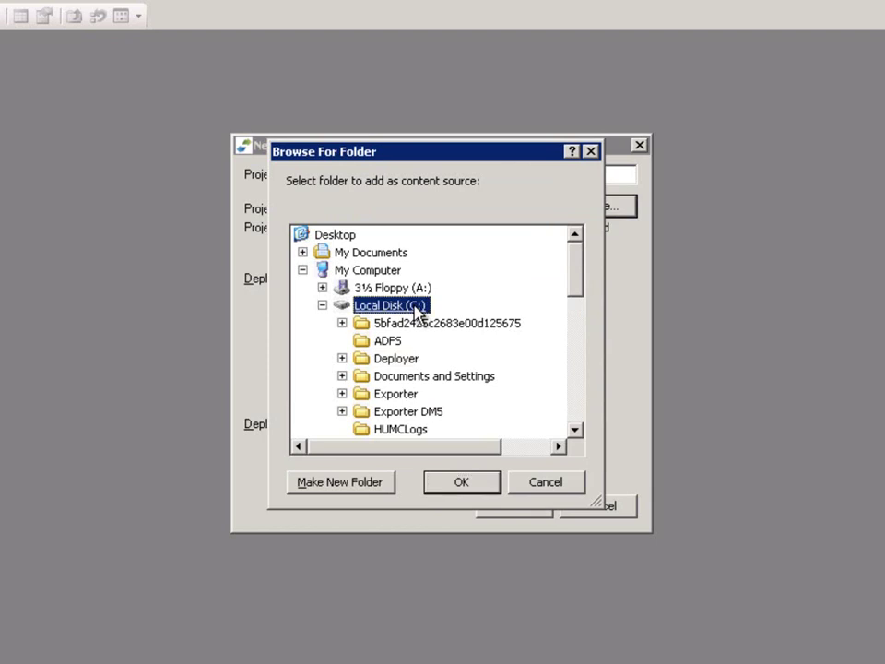
click(488, 482)
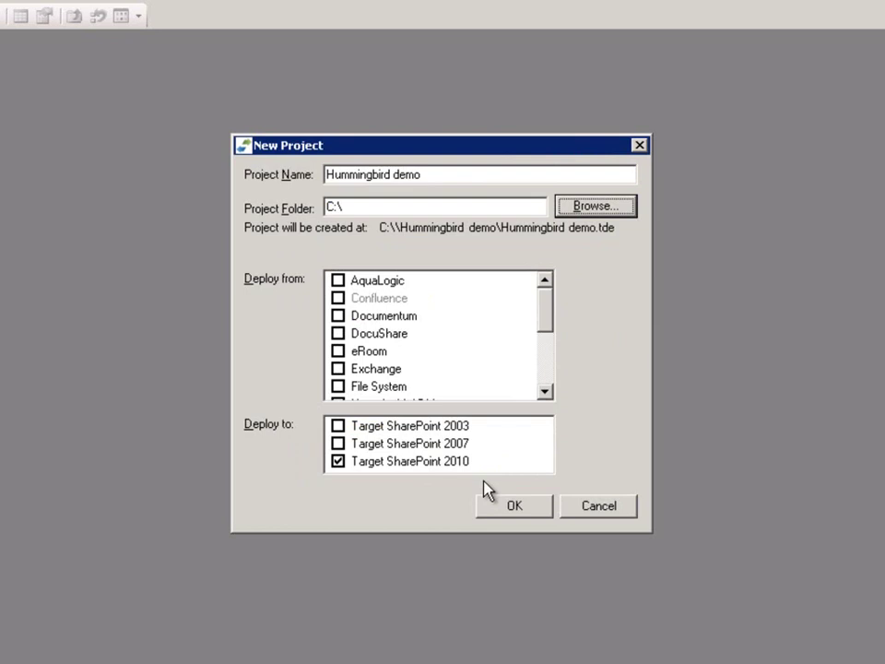
- Set Hummingbird DM as the source and SharePoint 2010 as the deployment target
drag(554, 308, 551, 347)
click(339, 298)
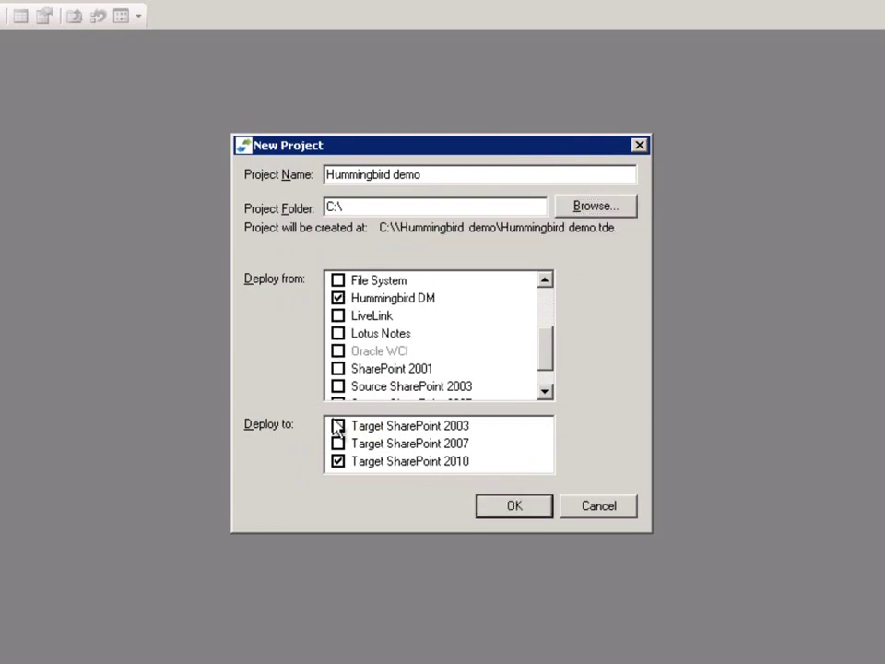
click(338, 461)
click(339, 461)
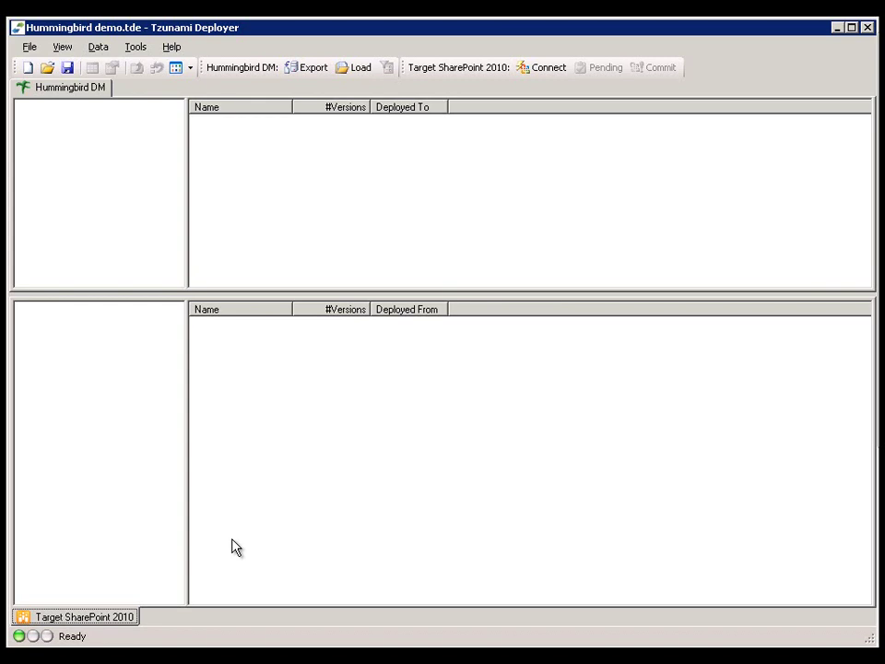
- Start the Export Hummingbird DM to TDX wizard from the source pane
right_click(320, 218)
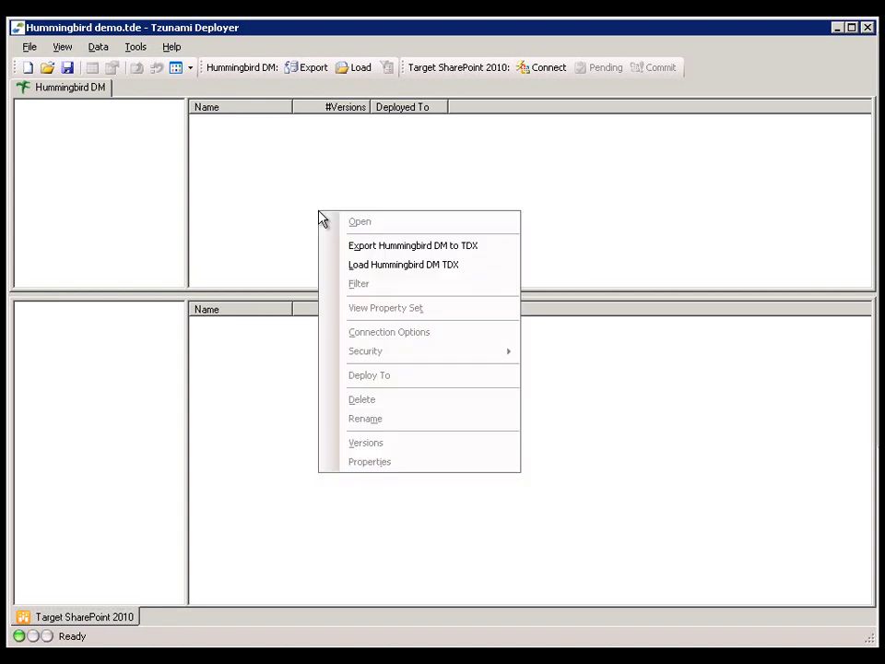
click(508, 247)
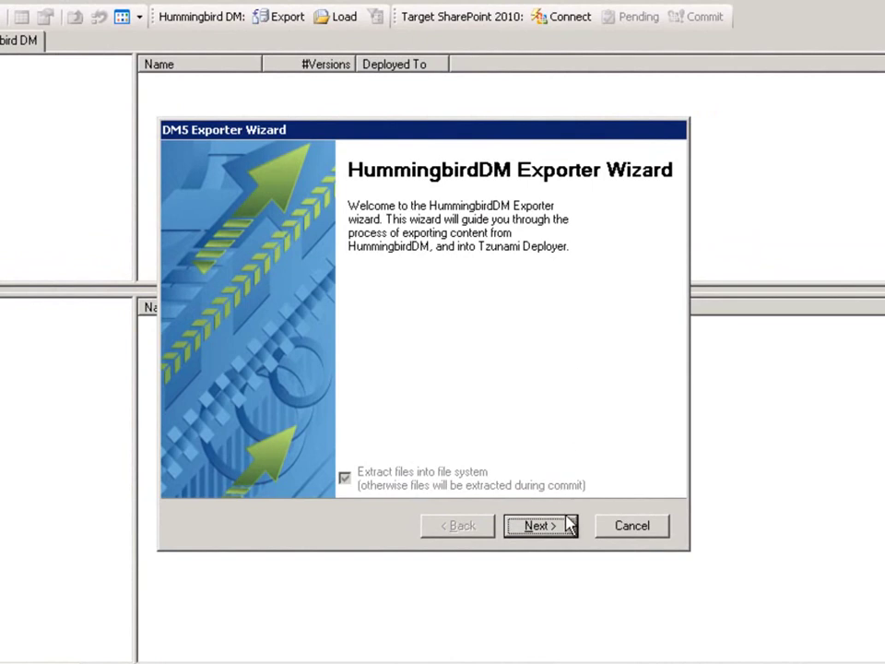
click(570, 526)
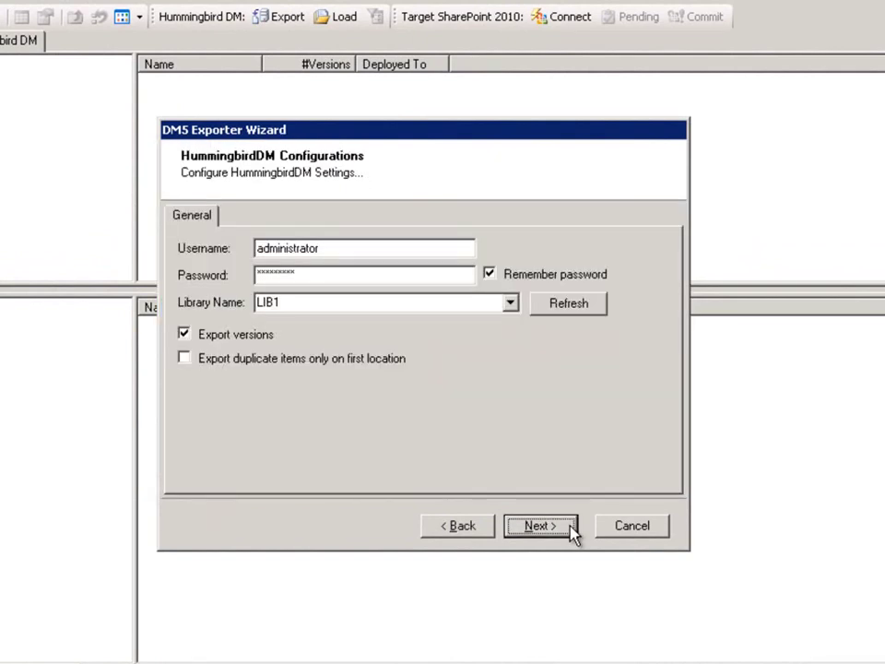
- Review the credentials and library LIB1, keeping versions exported and duplicates-once off
double_click(286, 248)
double_click(260, 275)
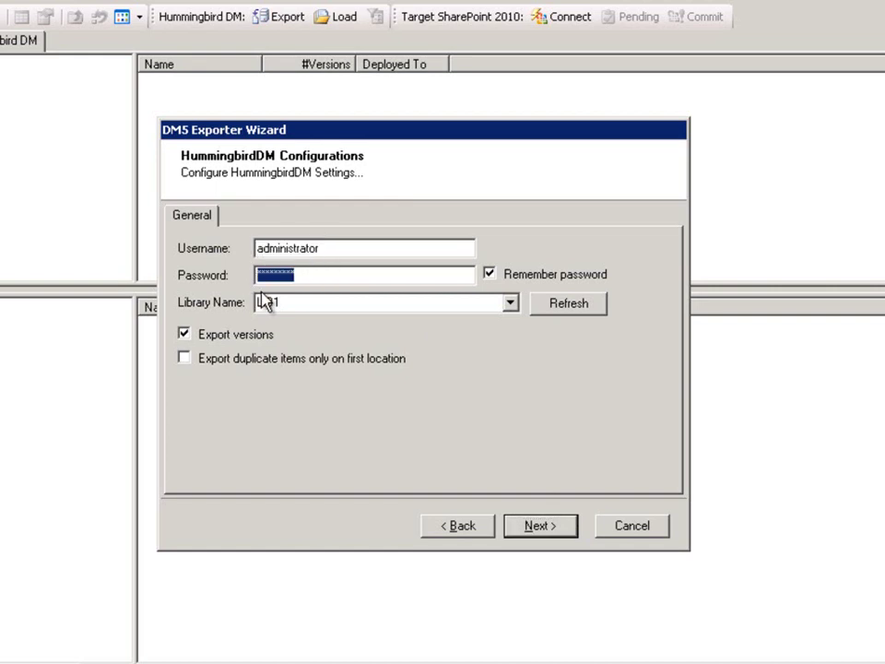
double_click(286, 300)
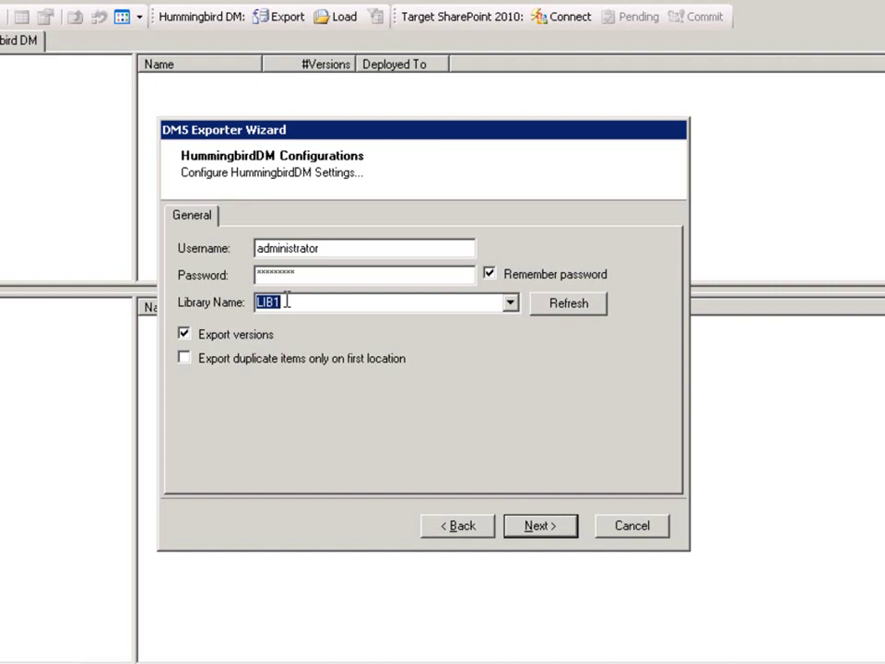
click(185, 336)
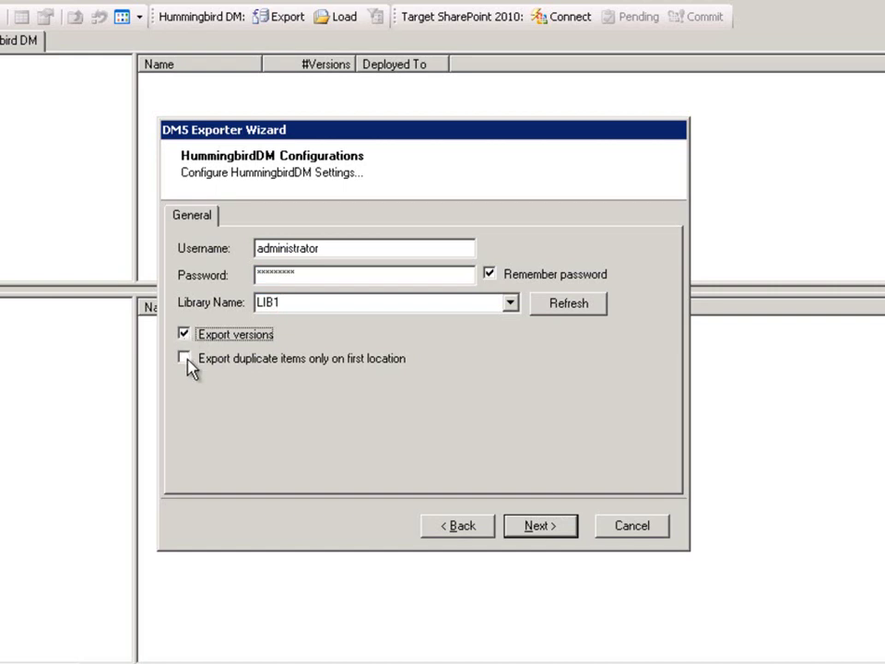
click(186, 359)
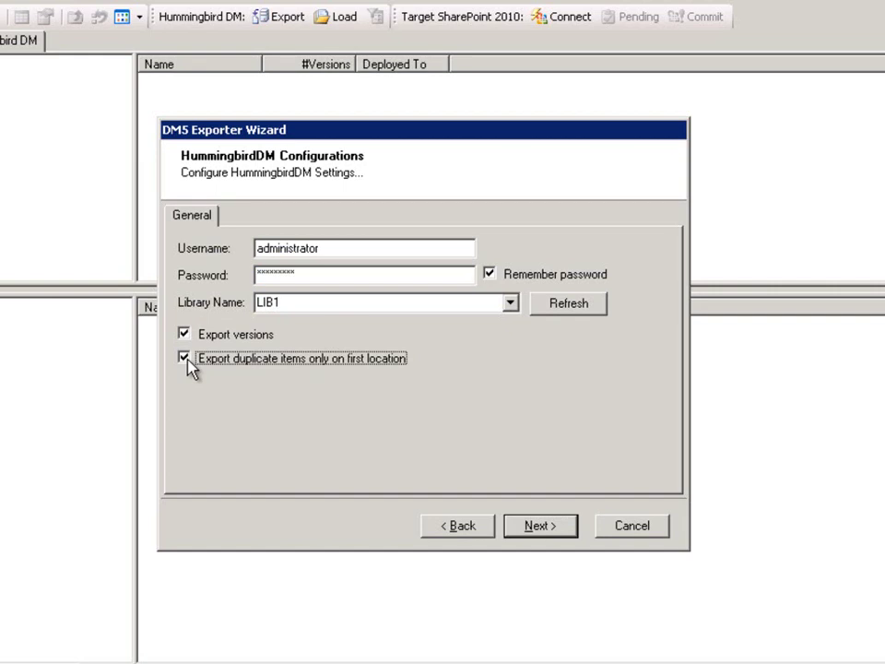
click(186, 360)
- Select the A DEMO WORKSPACE and Library folders for export
click(570, 522)
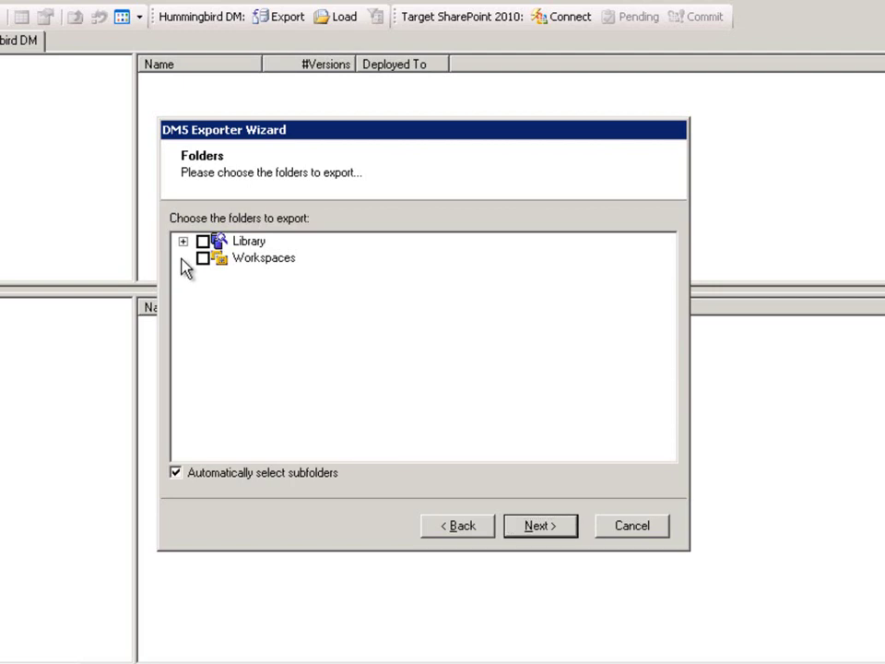
click(182, 258)
click(223, 275)
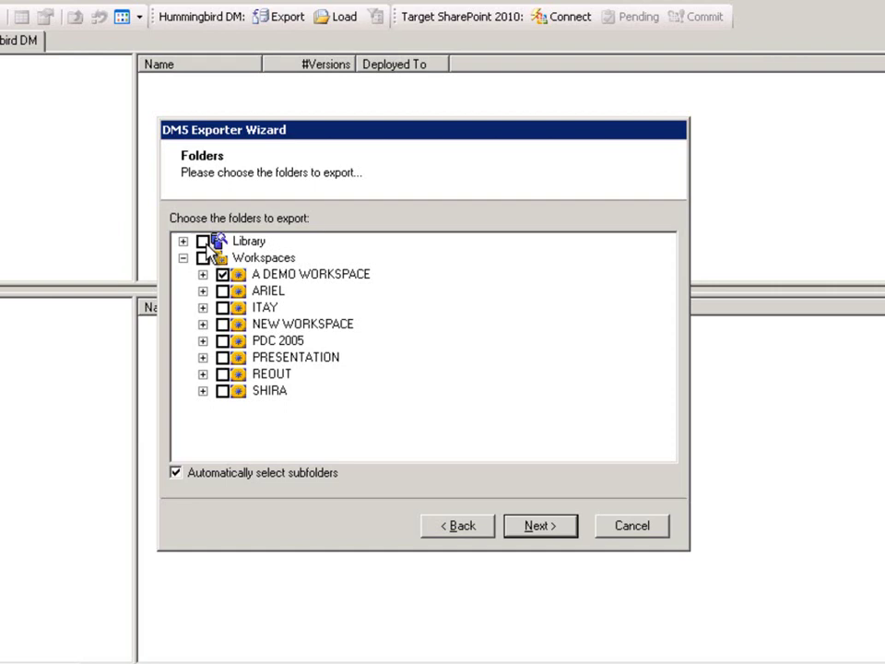
click(204, 242)
click(182, 242)
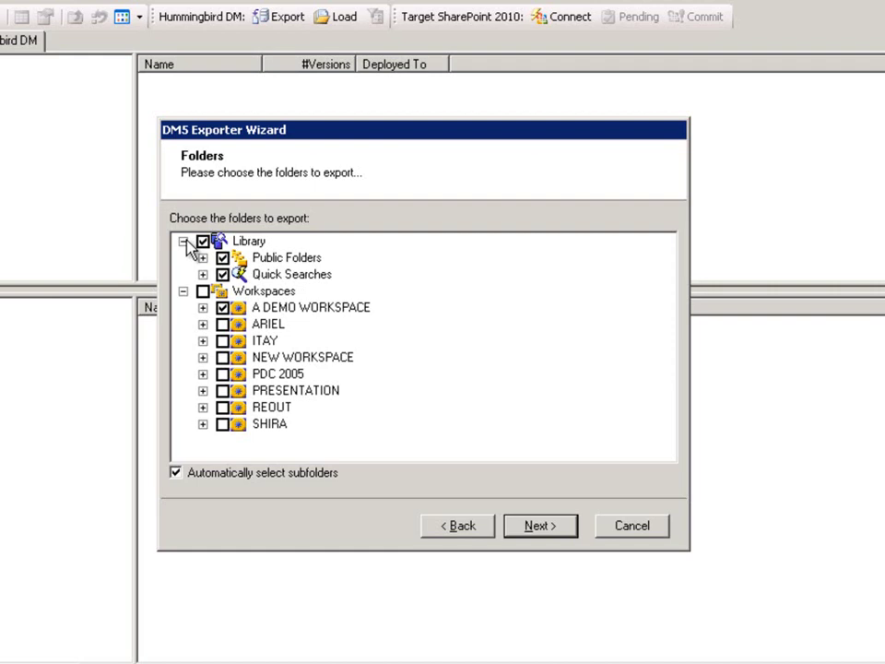
- Leave the export filter without conditions and continue to the destination step
click(567, 531)
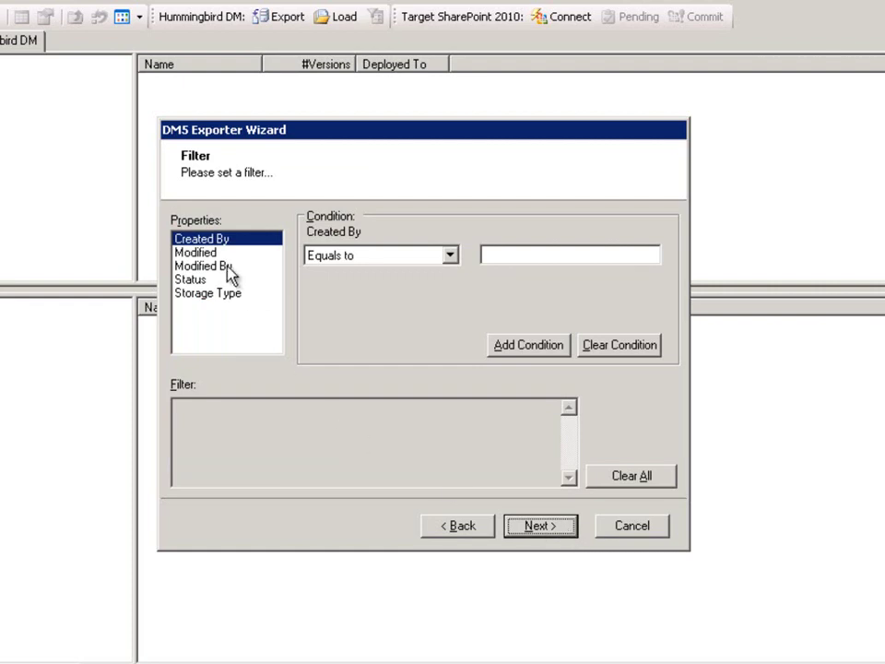
click(411, 259)
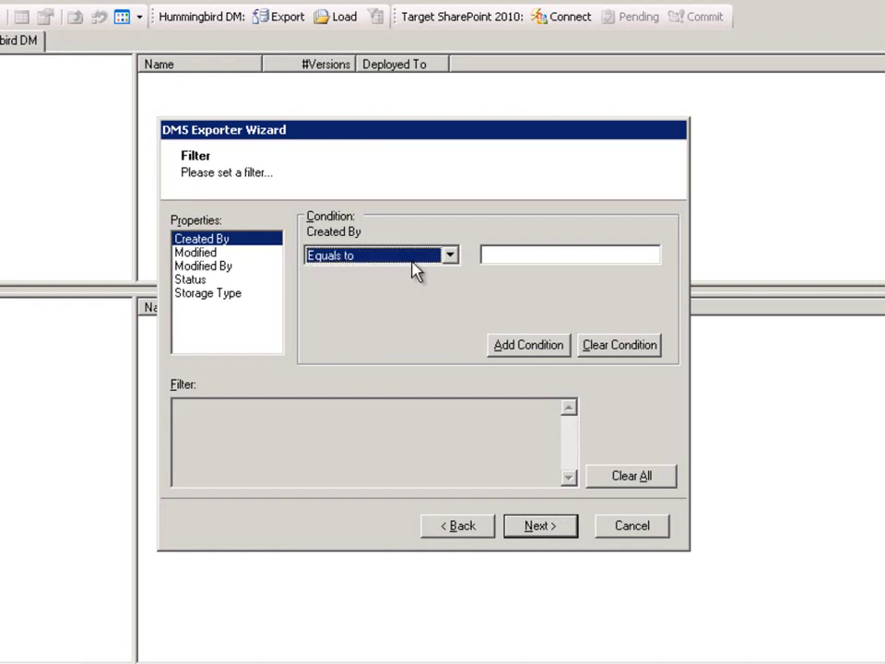
click(567, 530)
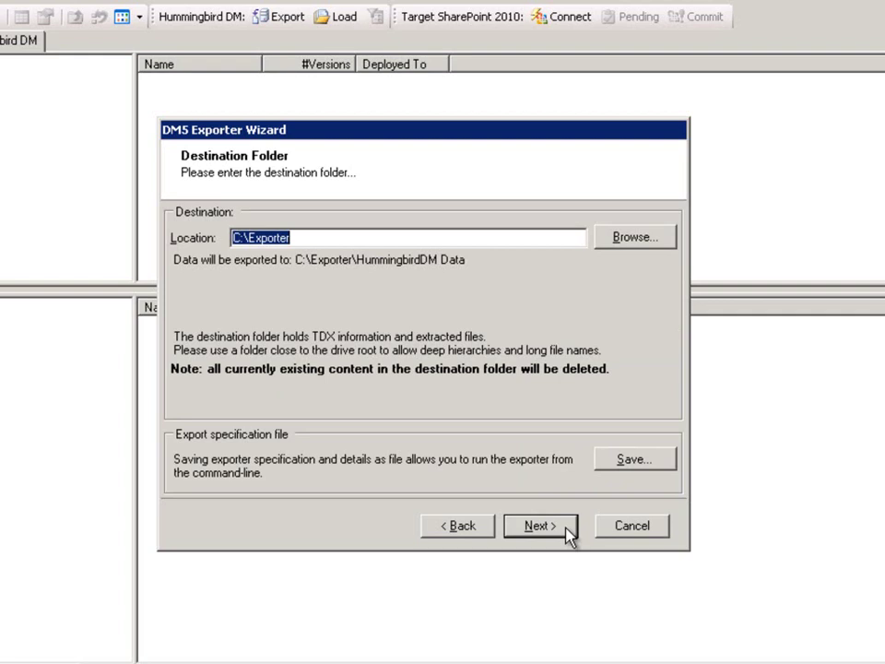
- Set the export destination to C:\1 Exporter and start the export
click(632, 241)
click(364, 337)
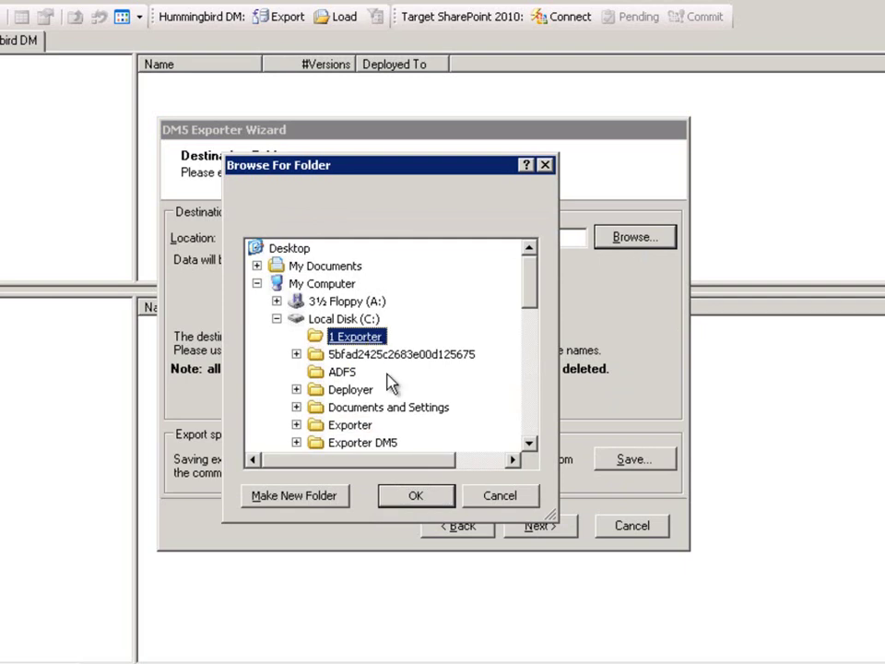
click(433, 505)
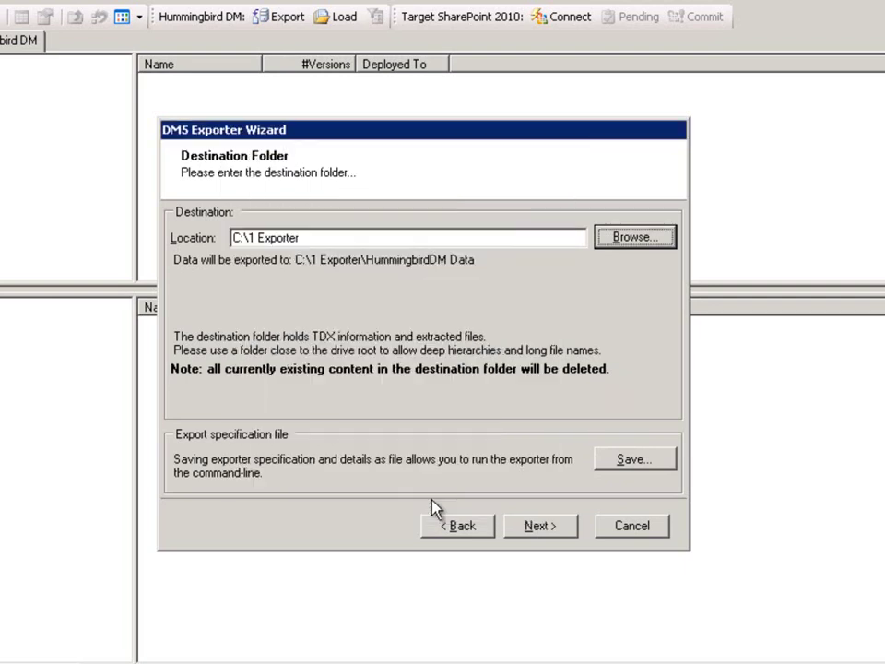
click(542, 525)
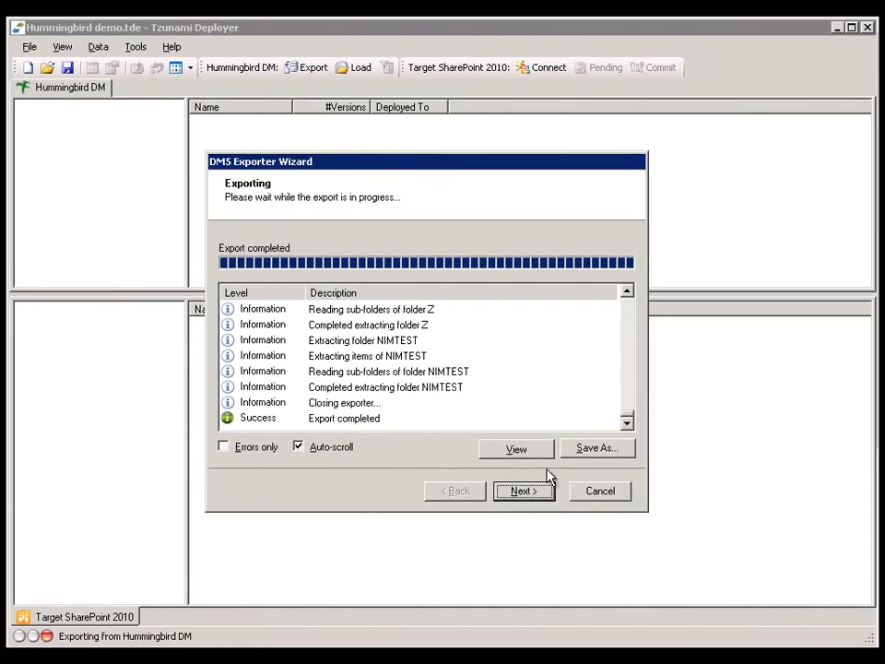
- Review the export report, close it, and reach the Export complete page
click(546, 452)
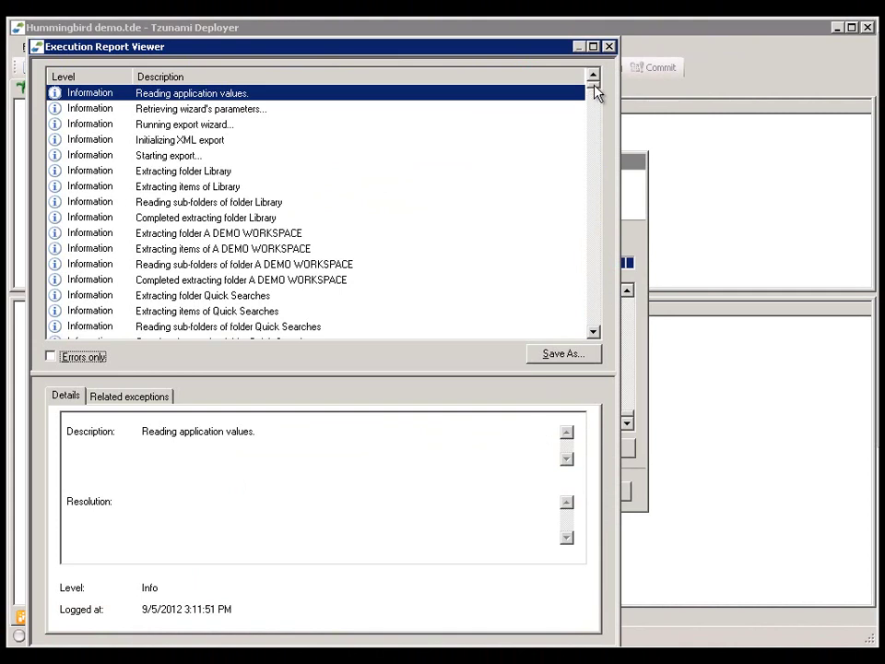
mouse_move(595, 90)
mouse_down()
mouse_move(599, 114)
mouse_move(596, 78)
mouse_up()
click(609, 47)
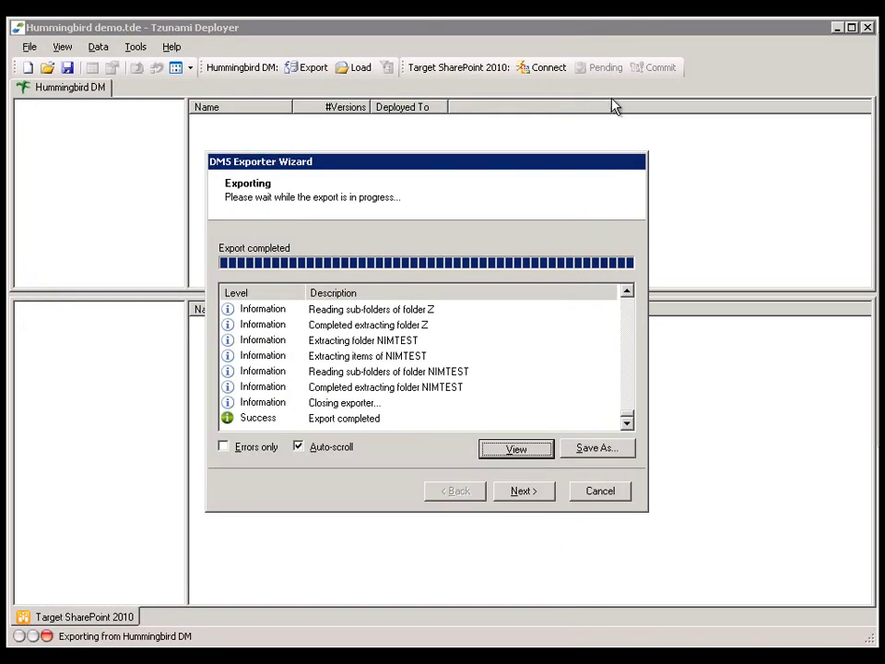
click(550, 496)
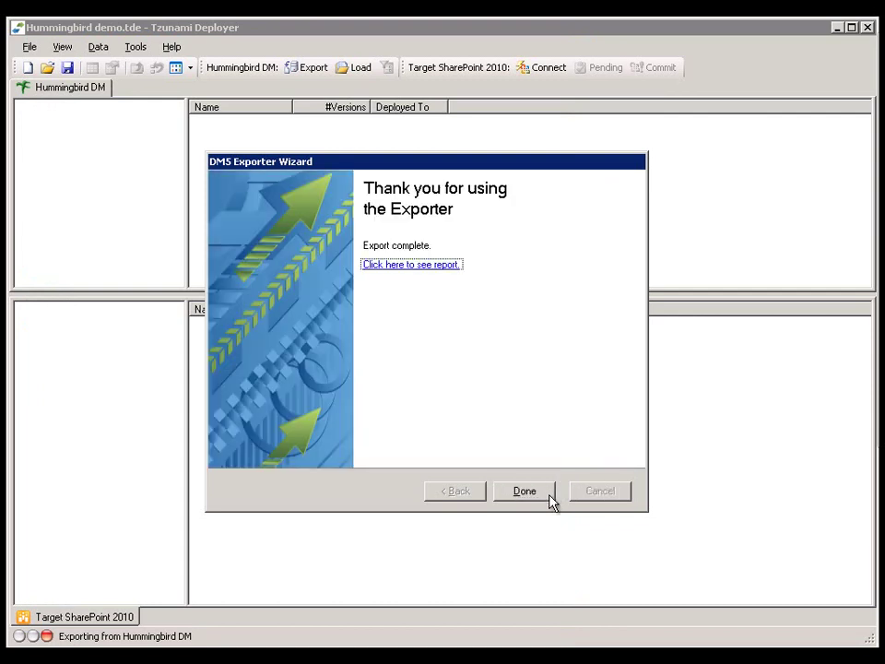
- Load exportData.tdx into the project under the name 'Exported content'
click(549, 494)
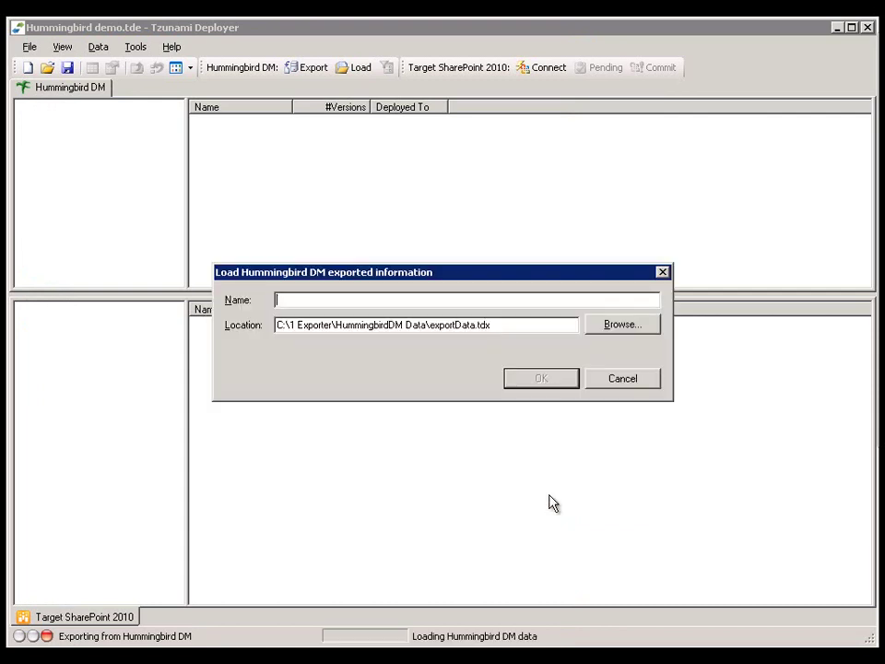
text(Exported co)
text(ntent)
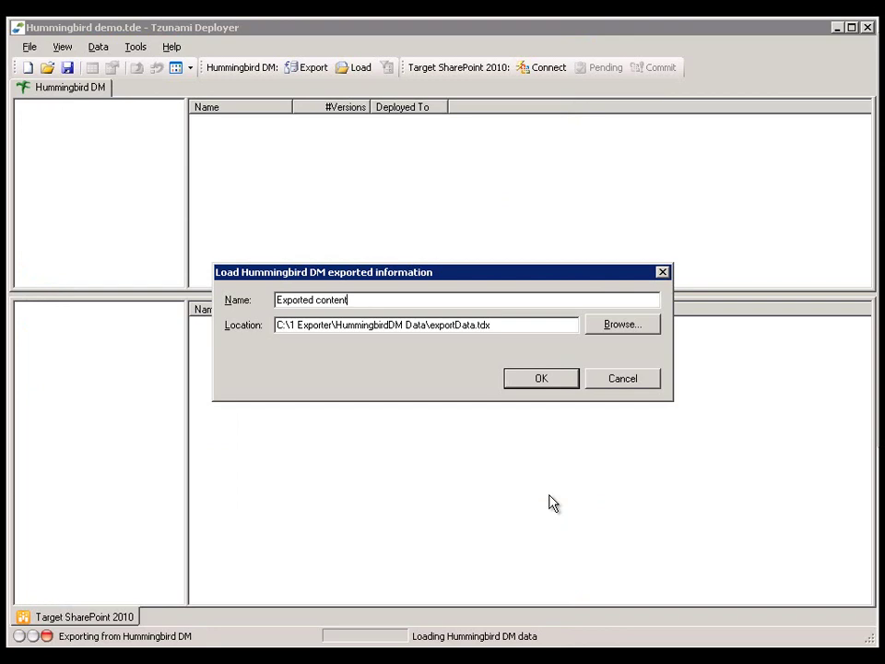
click(567, 382)
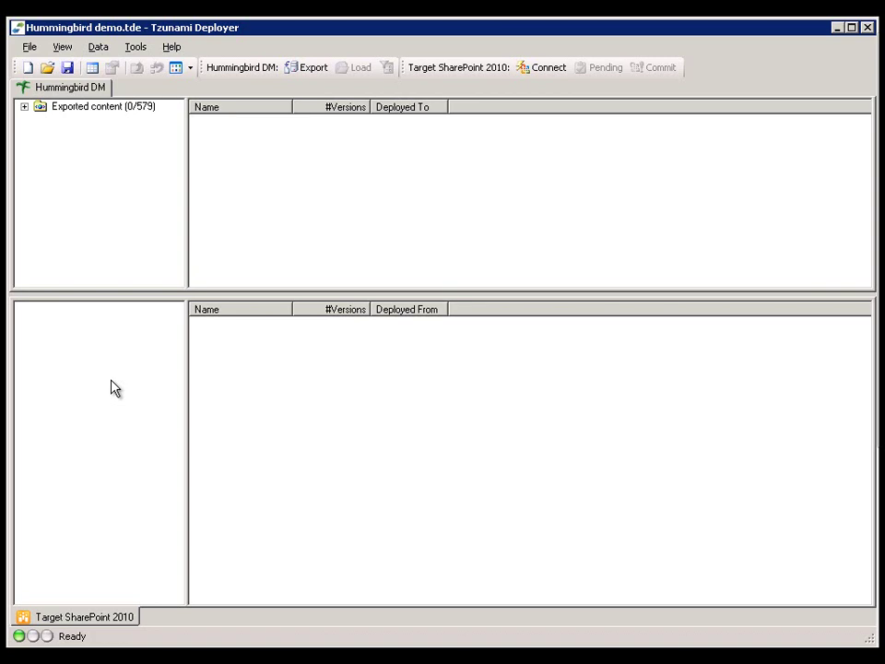
- Expand Exported content and A DEMO WORKSPACE to list the HR FOLDER documents
click(24, 107)
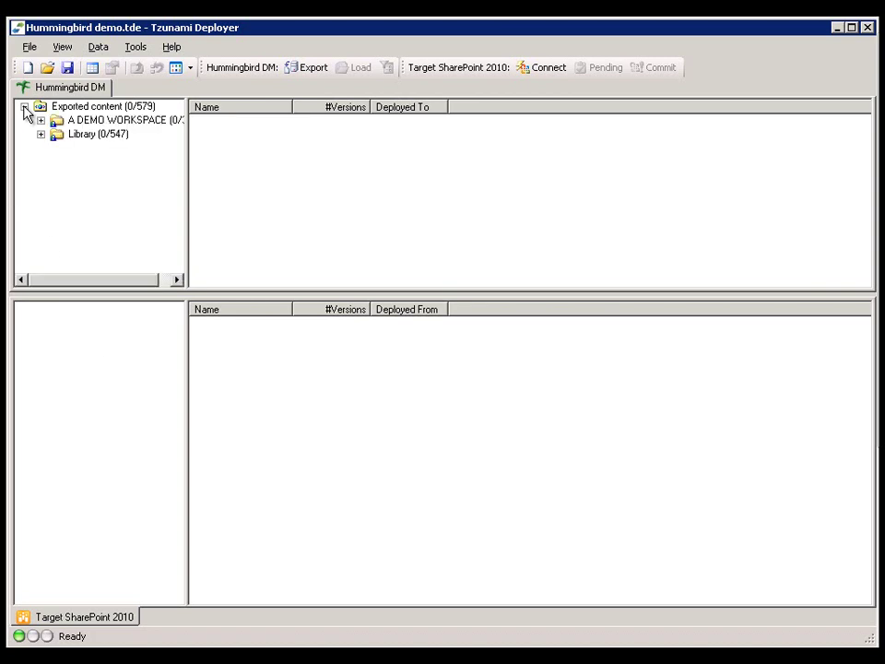
mouse_move(111, 120)
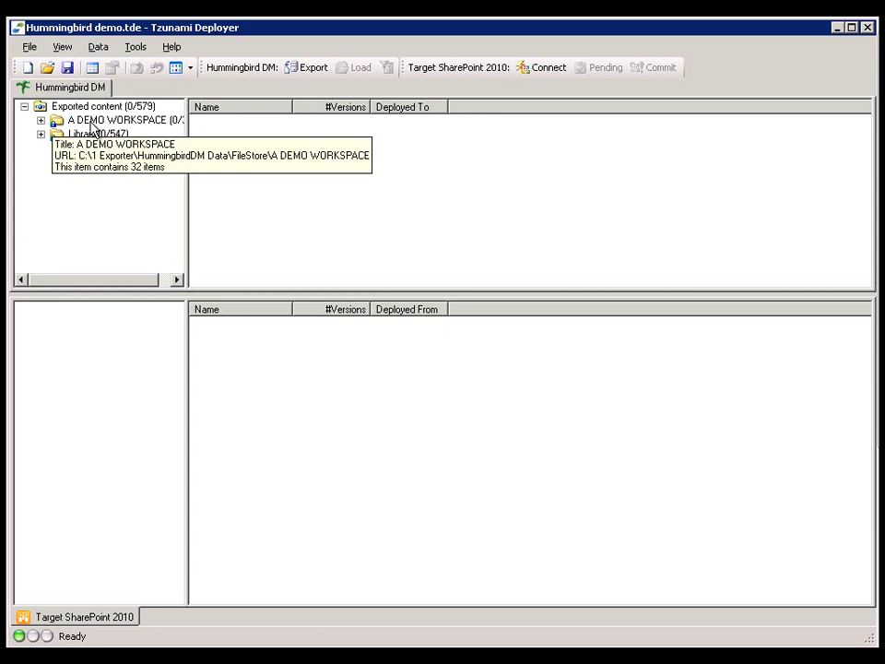
click(40, 120)
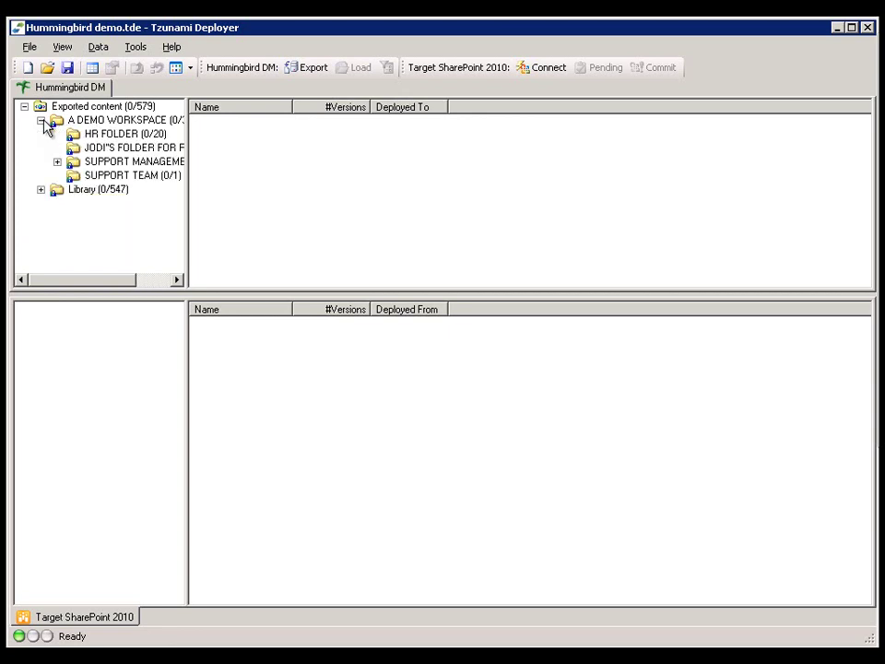
click(96, 121)
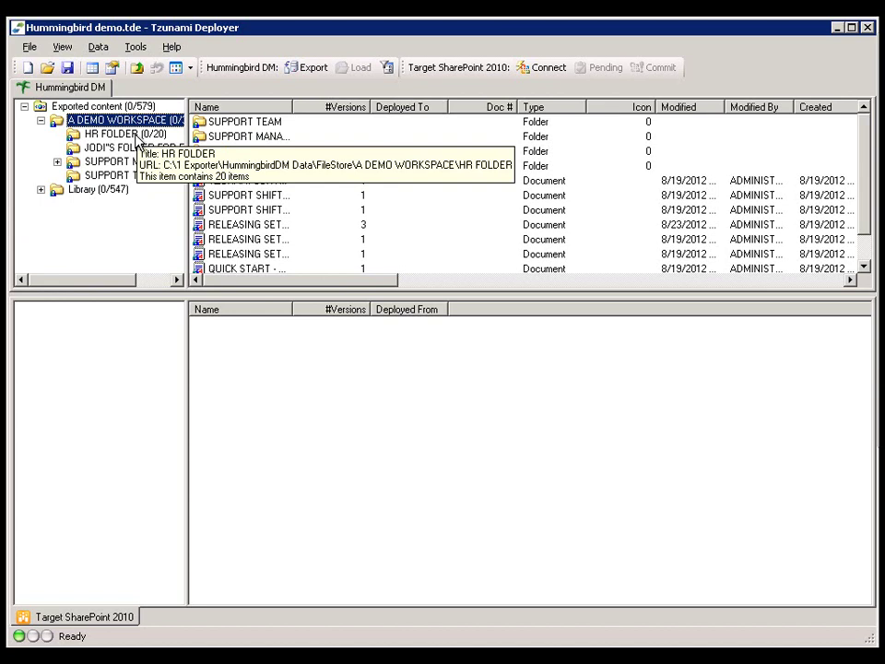
click(129, 135)
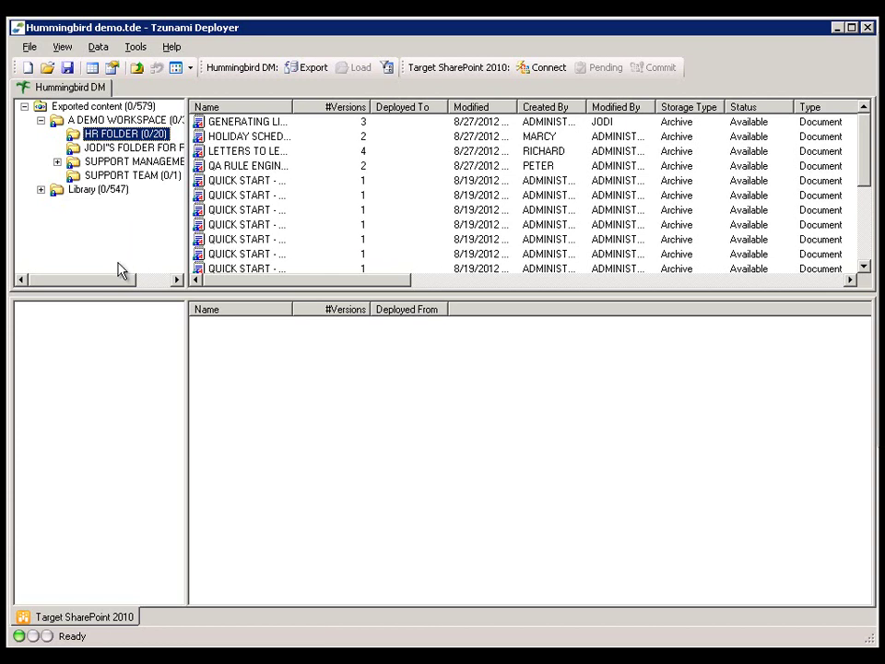
- Launch the SharePoint 2010 Connection Wizard from the target pane
mouse_move(120, 282)
mouse_down()
mouse_move(164, 282)
mouse_move(106, 288)
mouse_up()
mouse_move(866, 168)
mouse_down()
mouse_move(862, 232)
mouse_move(864, 134)
mouse_up()
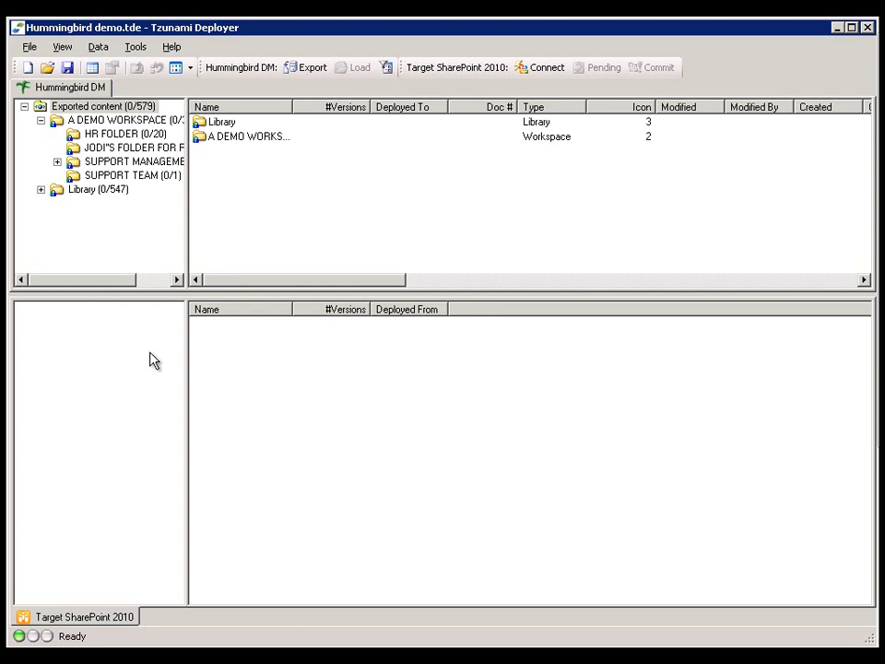
right_click(151, 360)
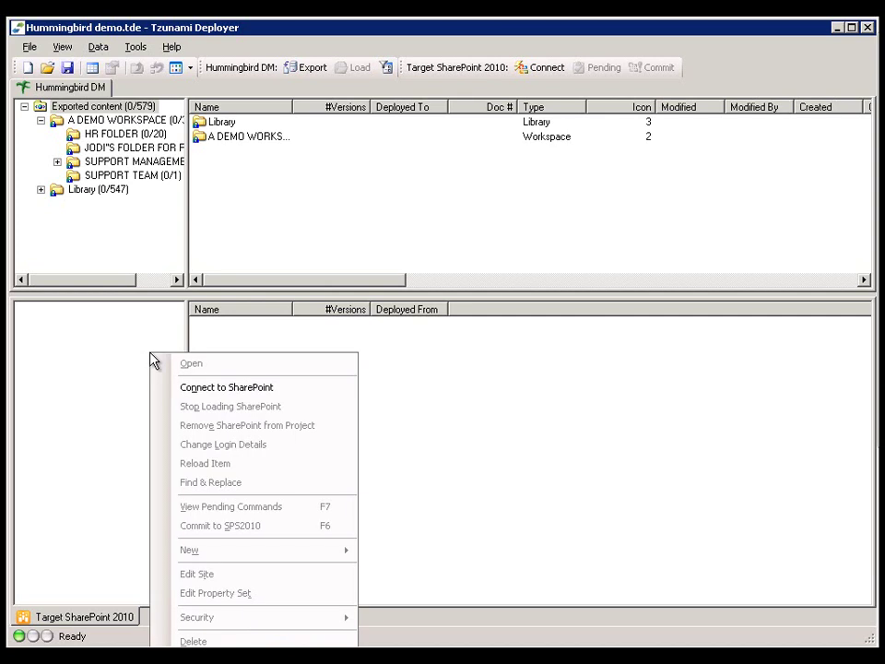
click(314, 387)
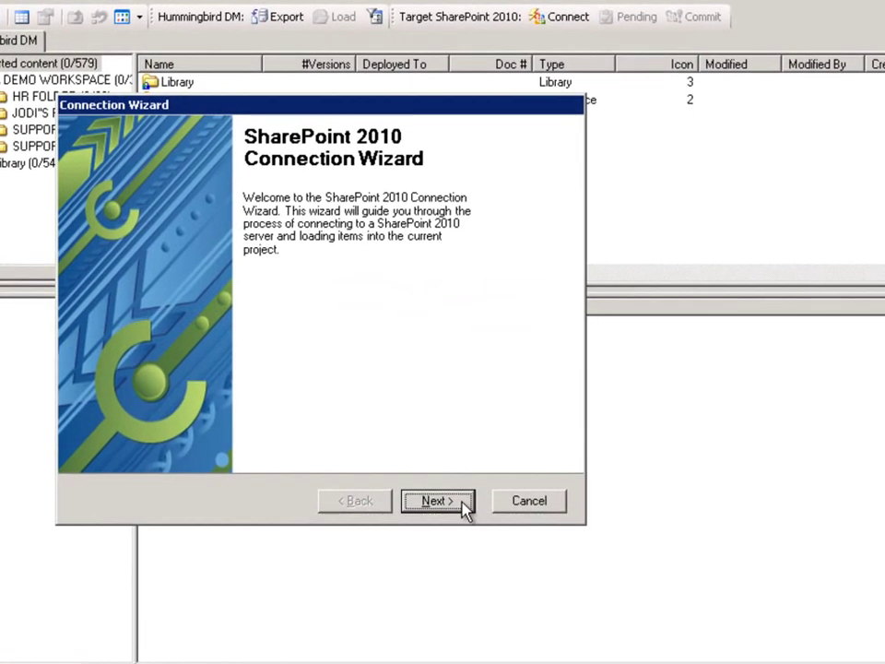
- Connect to server sp10f-s1 using the alternate user name and its password
click(437, 500)
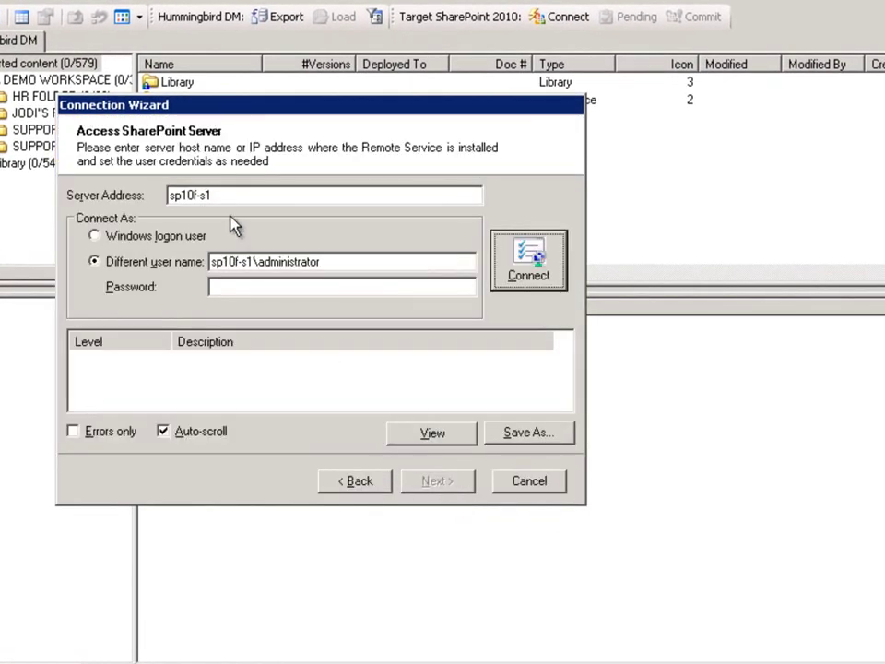
drag(214, 194, 152, 193)
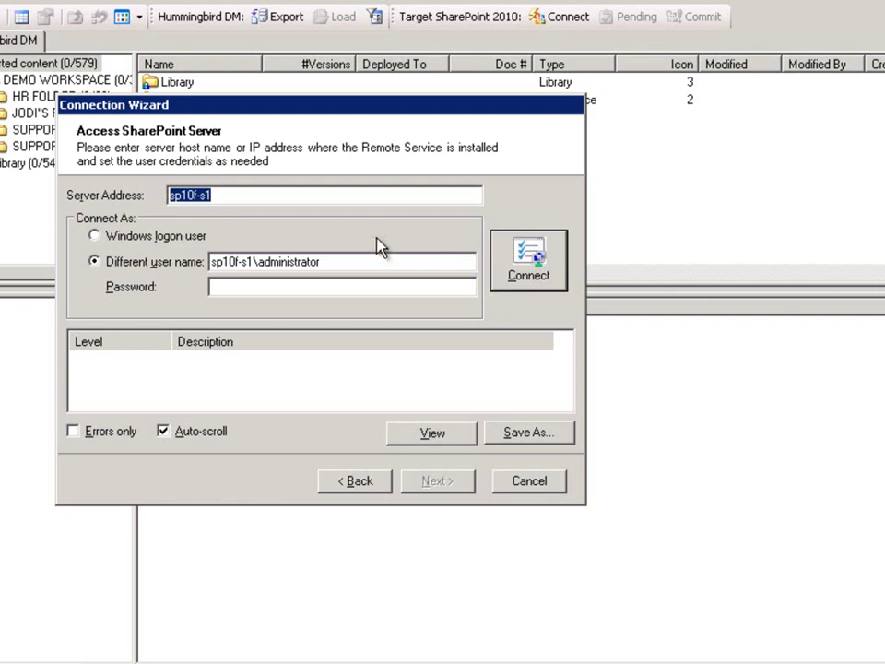
drag(335, 261, 191, 269)
click(235, 285)
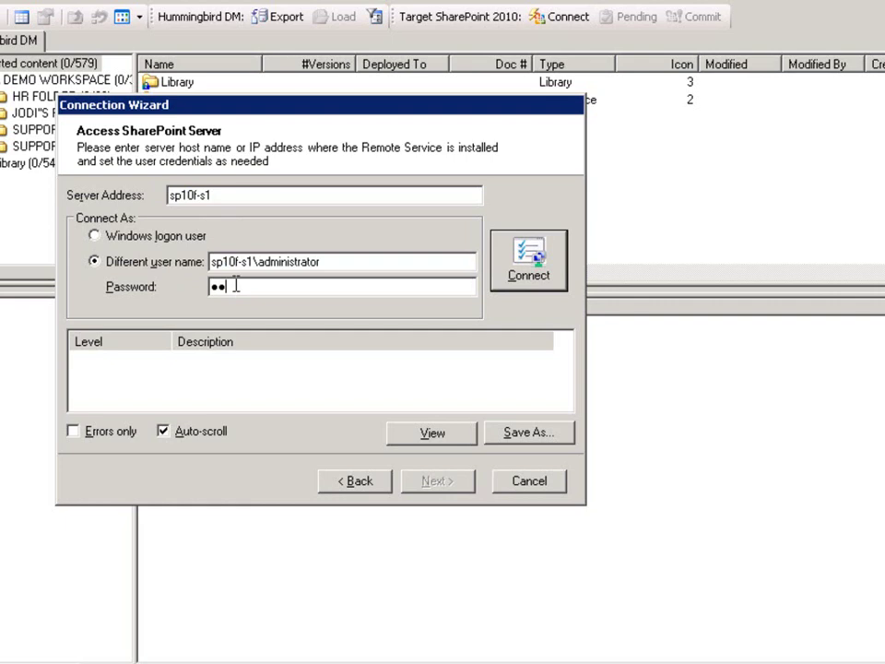
click(549, 286)
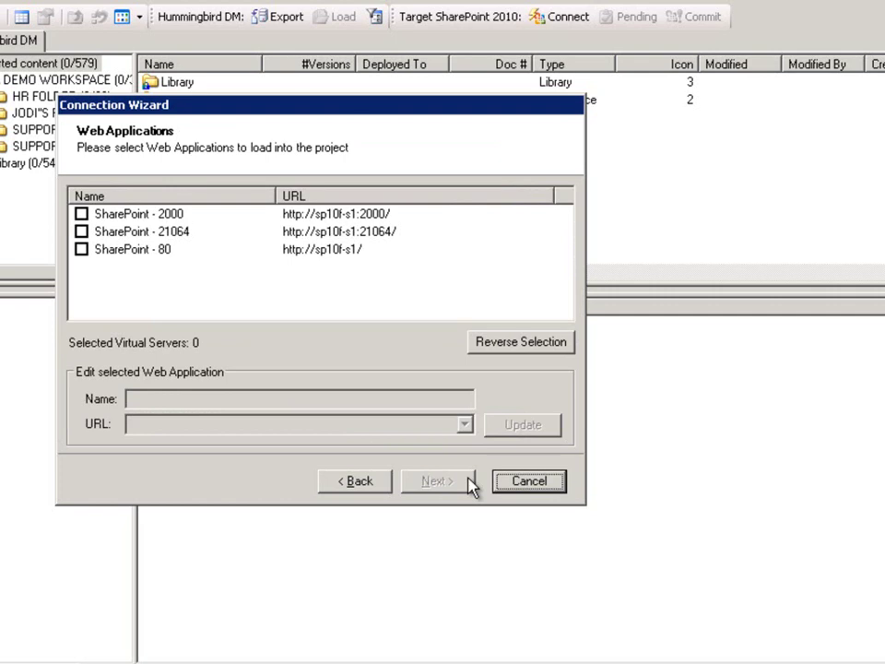
- Select the SharePoint - 2000 web application and its Demo site collection with sub sites
click(81, 213)
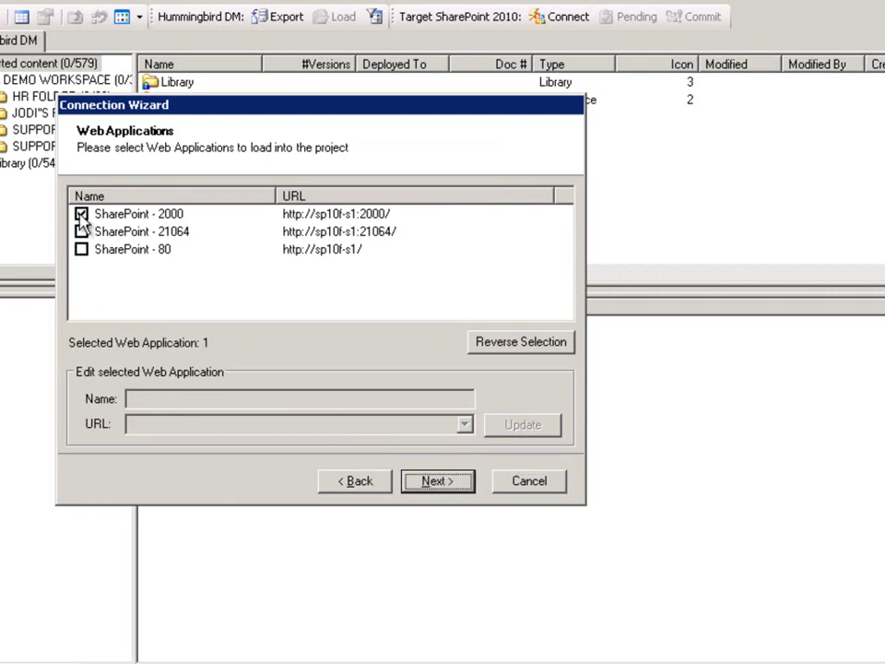
click(464, 486)
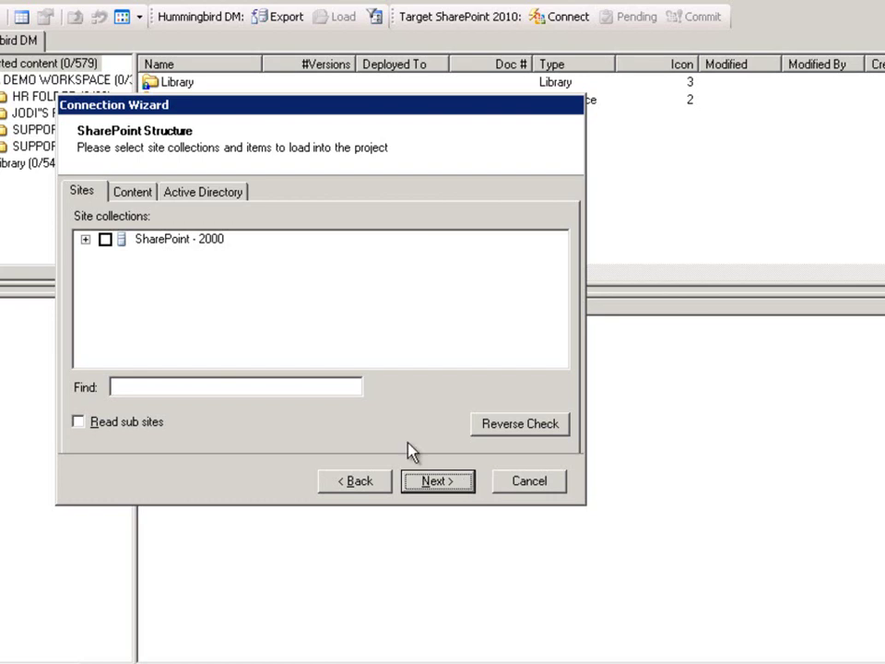
click(85, 240)
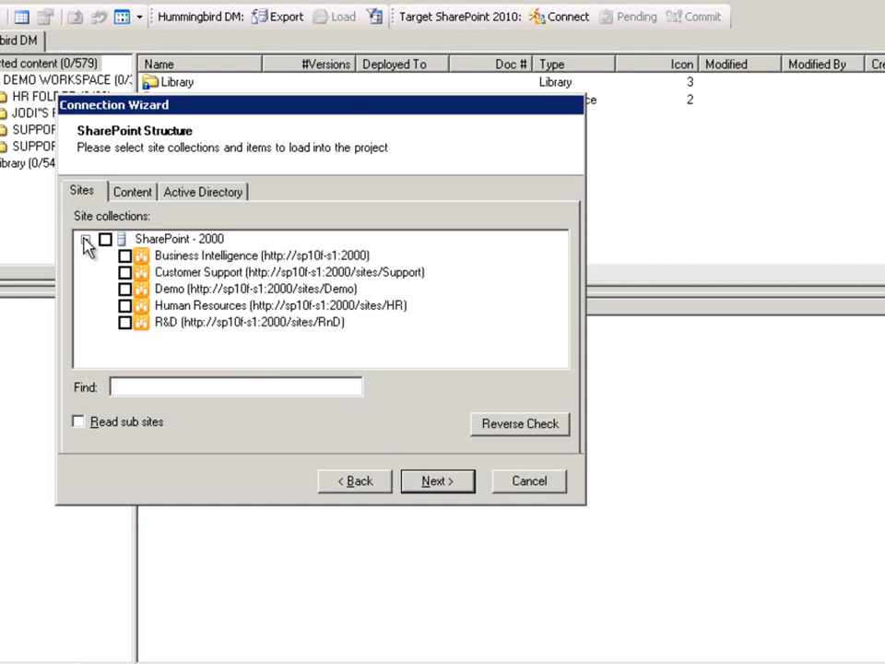
click(126, 290)
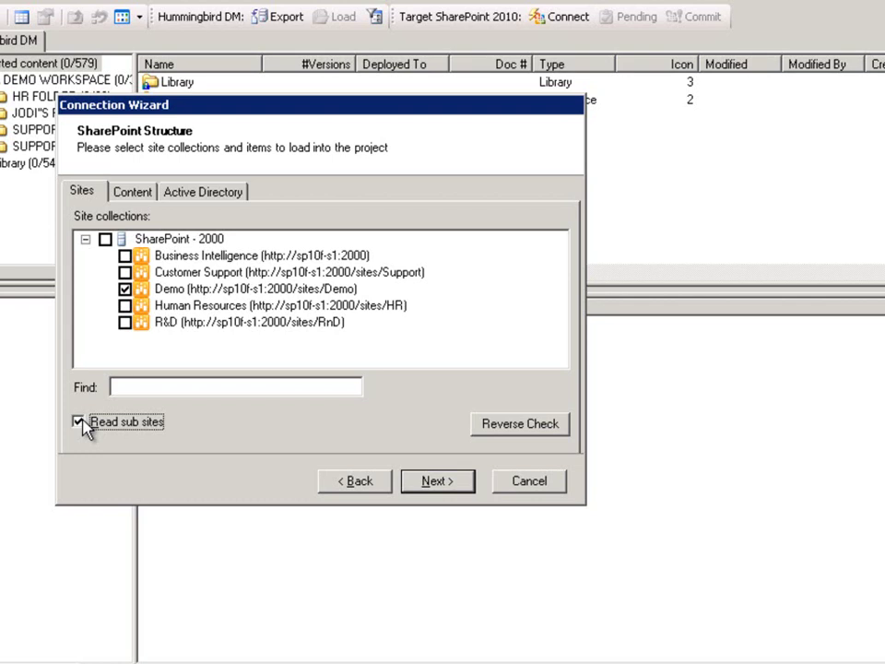
click(148, 195)
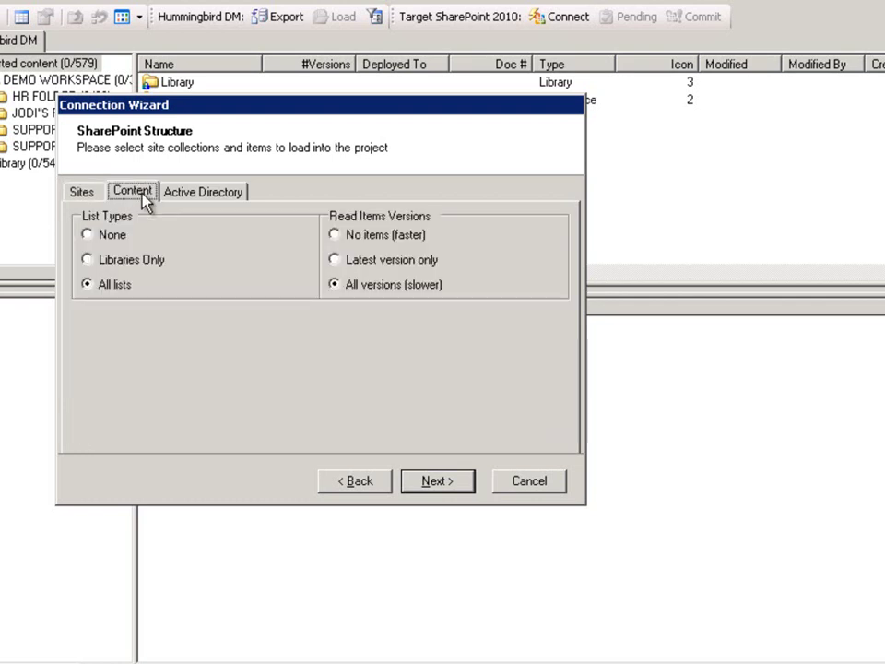
- Read all lists and all item versions, with users from Active Directory, then reach the final page
click(88, 235)
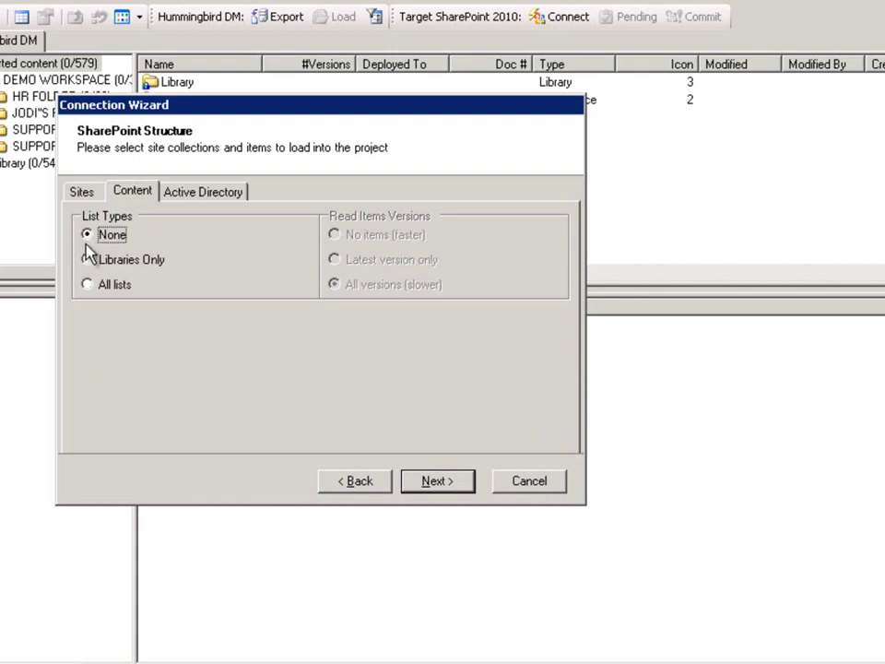
click(87, 260)
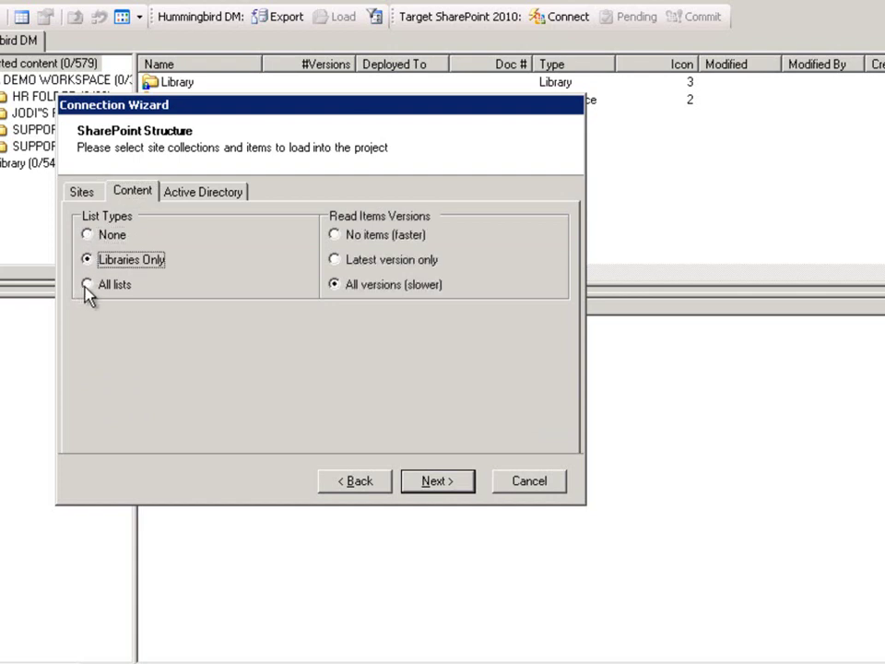
click(88, 286)
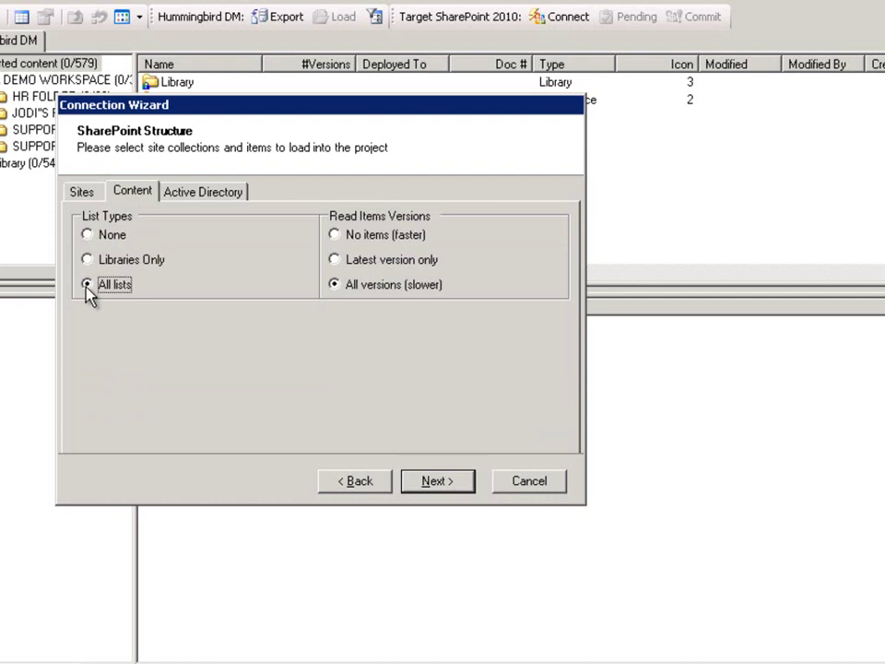
click(335, 236)
click(334, 260)
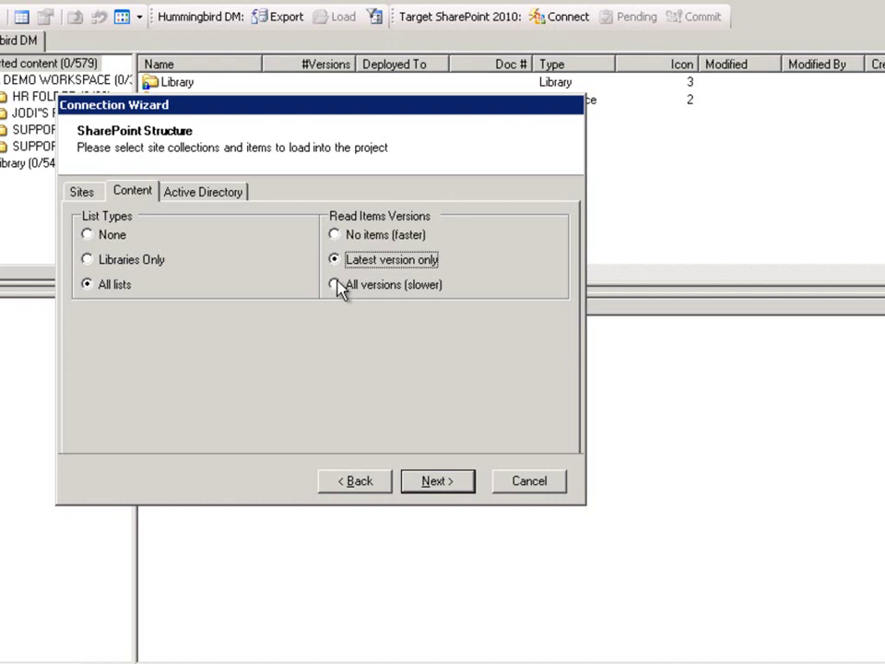
click(336, 286)
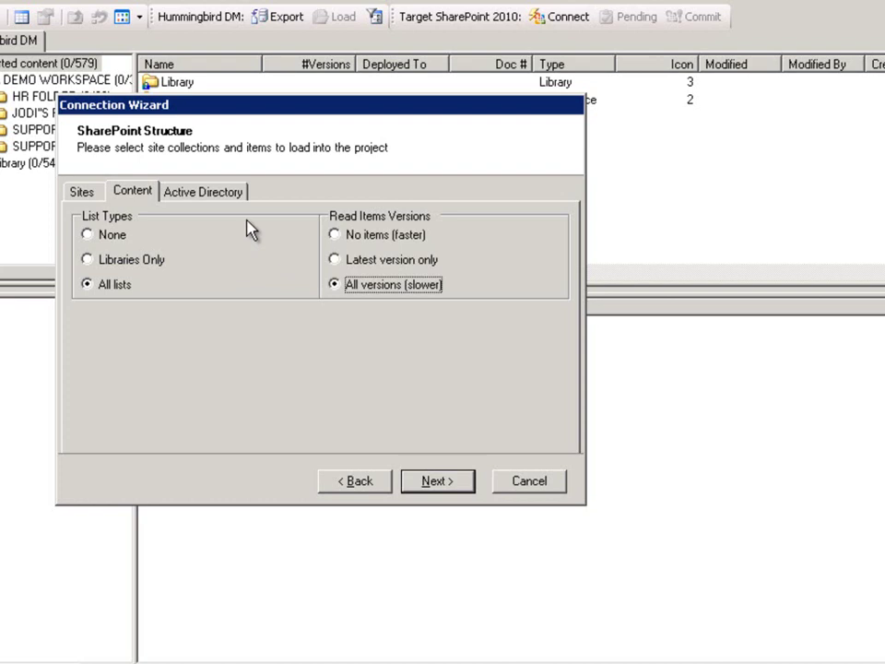
click(239, 194)
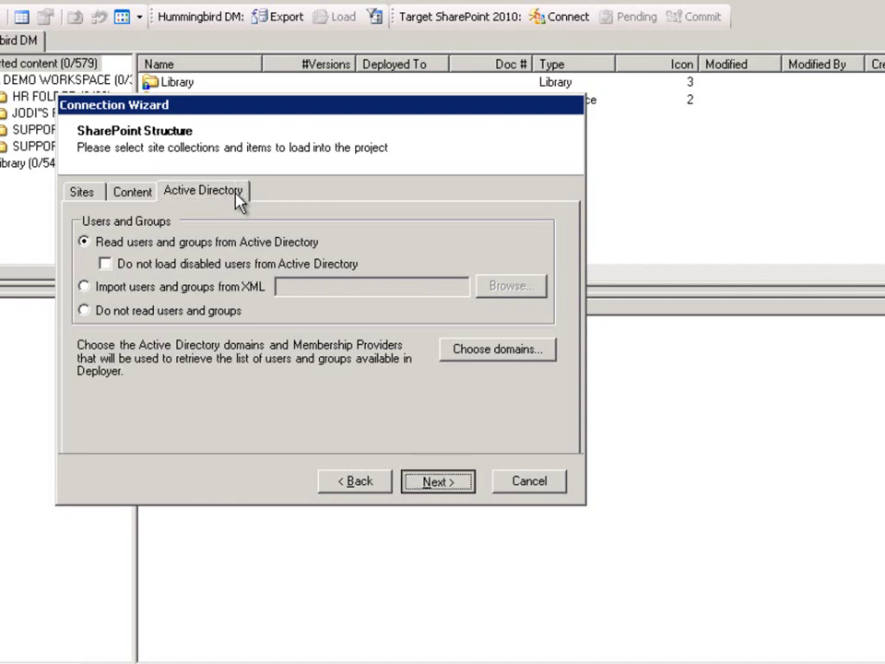
key(Return)
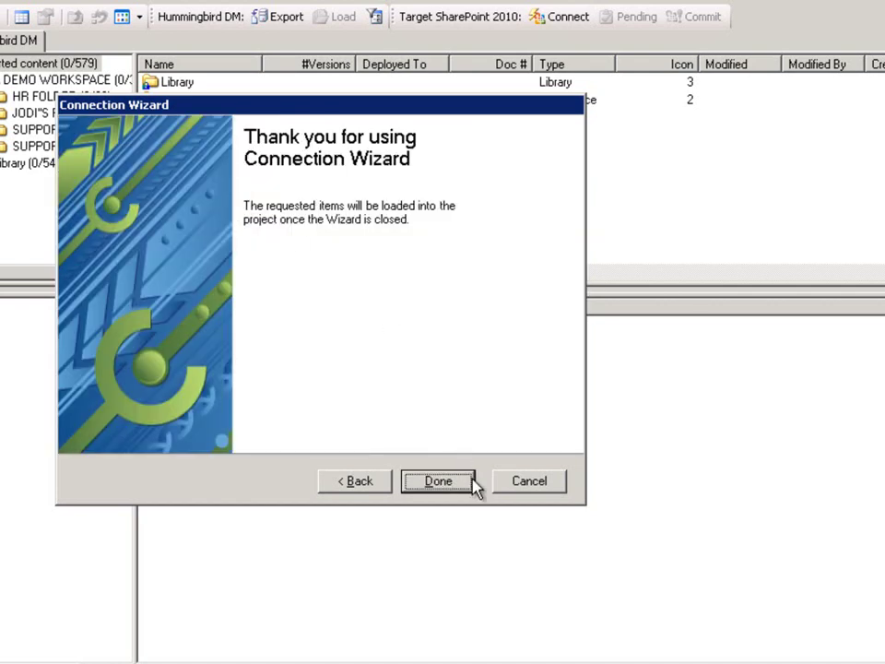
- Load the SharePoint - 2000 target, close the log, and expand it to the Demo site's lists
click(468, 482)
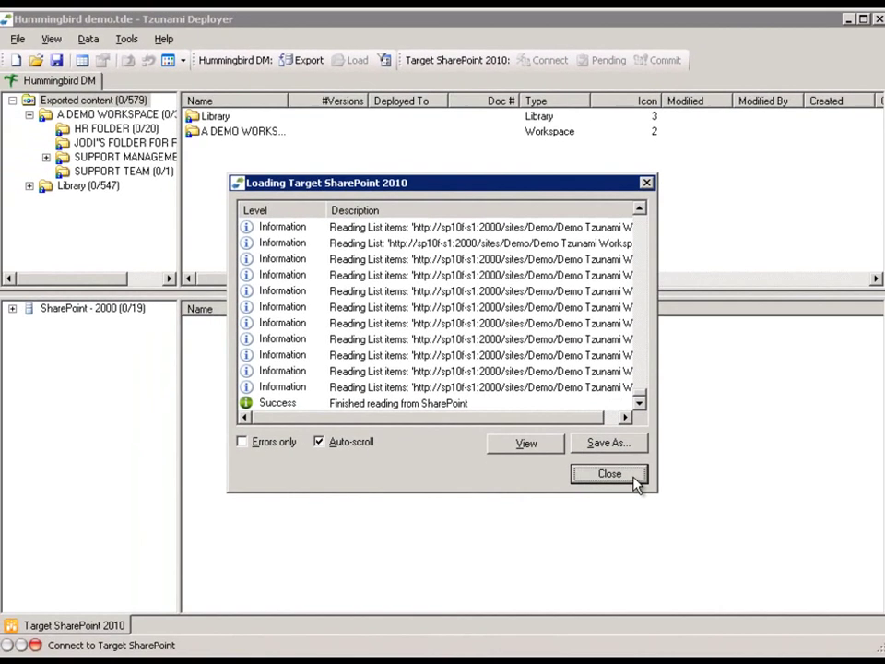
click(630, 474)
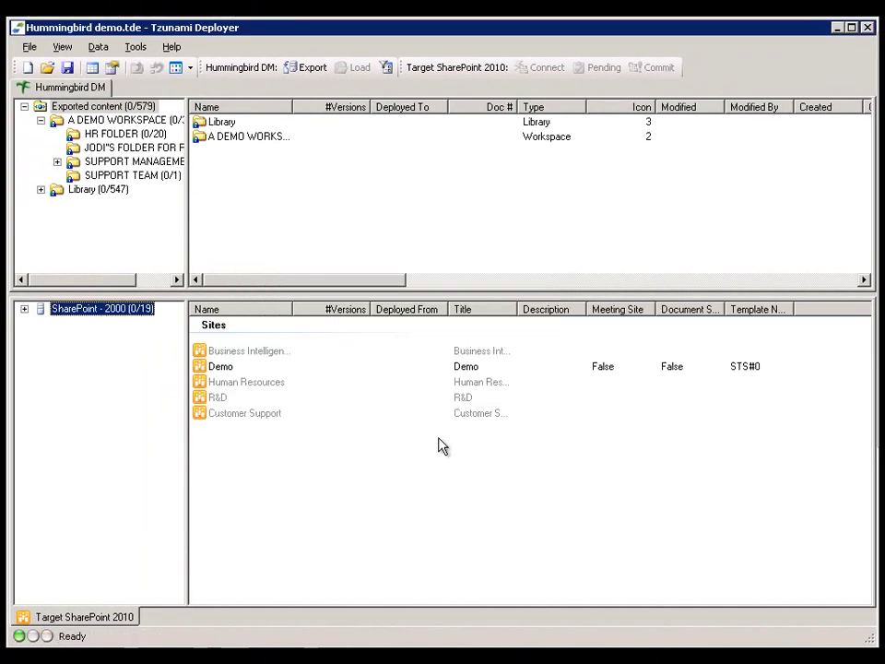
click(25, 309)
click(81, 322)
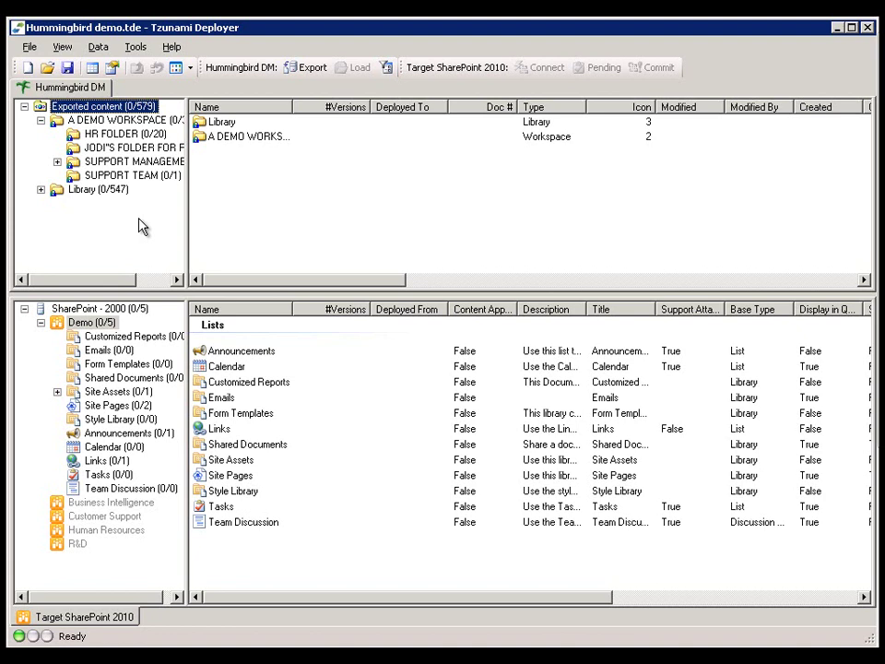
- Deploy A DEMO WORKSPACE onto the Demo site with security deployment unchecked
mouse_move(115, 120)
mouse_down()
mouse_move(129, 201)
mouse_move(112, 330)
mouse_up()
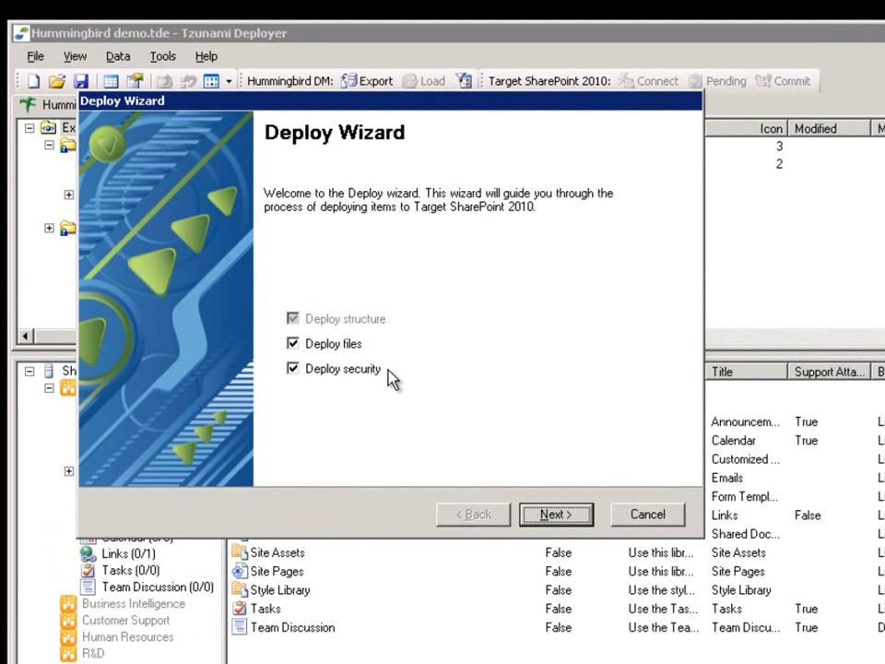
click(293, 368)
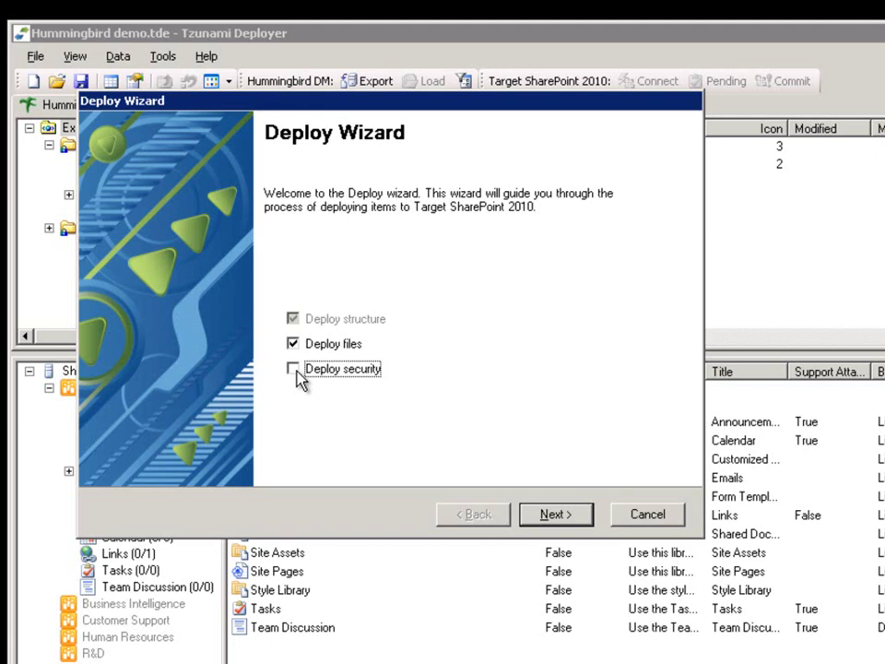
- Keep the default Items and Lists global settings and advance to Define Deployment Structure
click(586, 518)
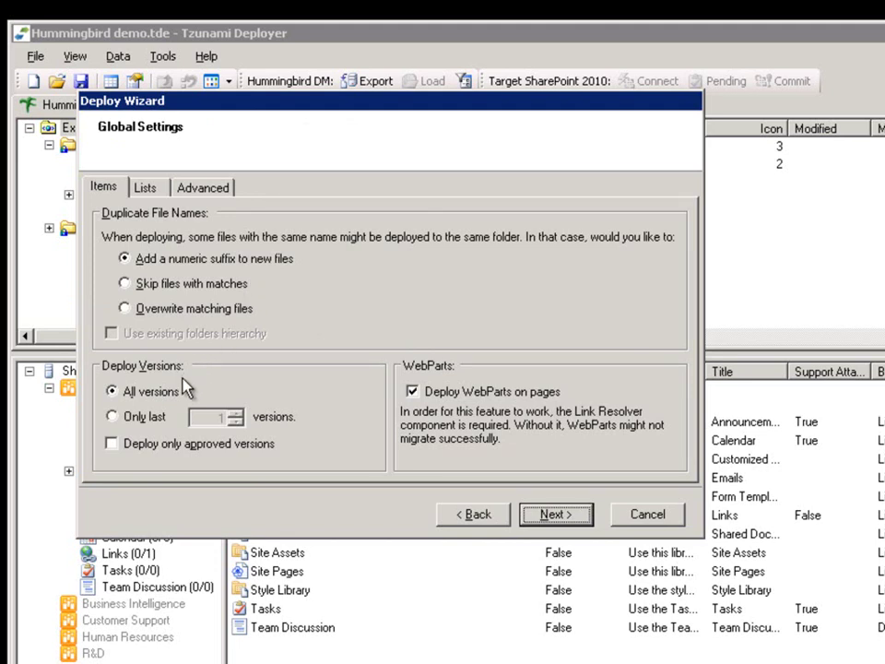
click(160, 195)
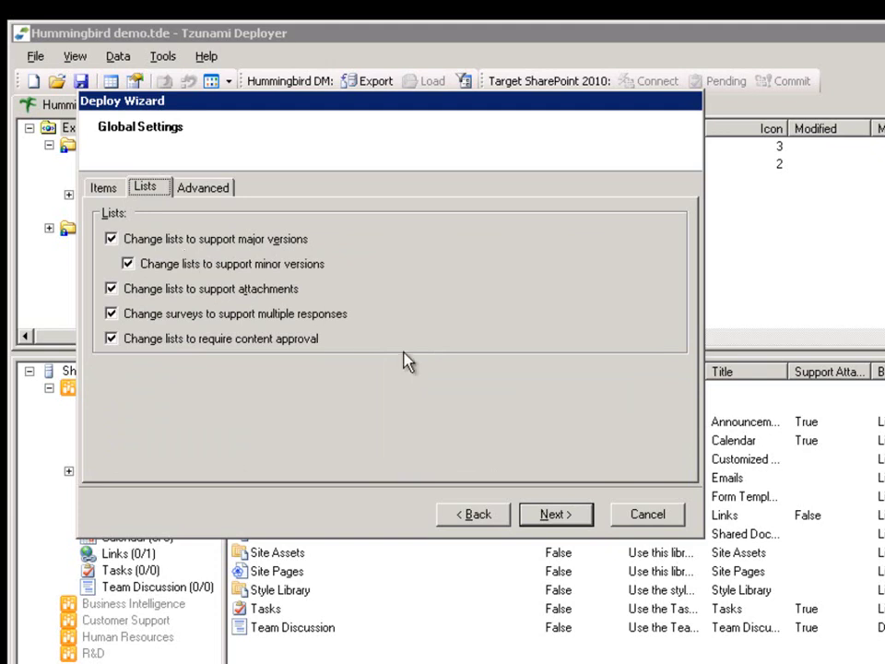
click(557, 513)
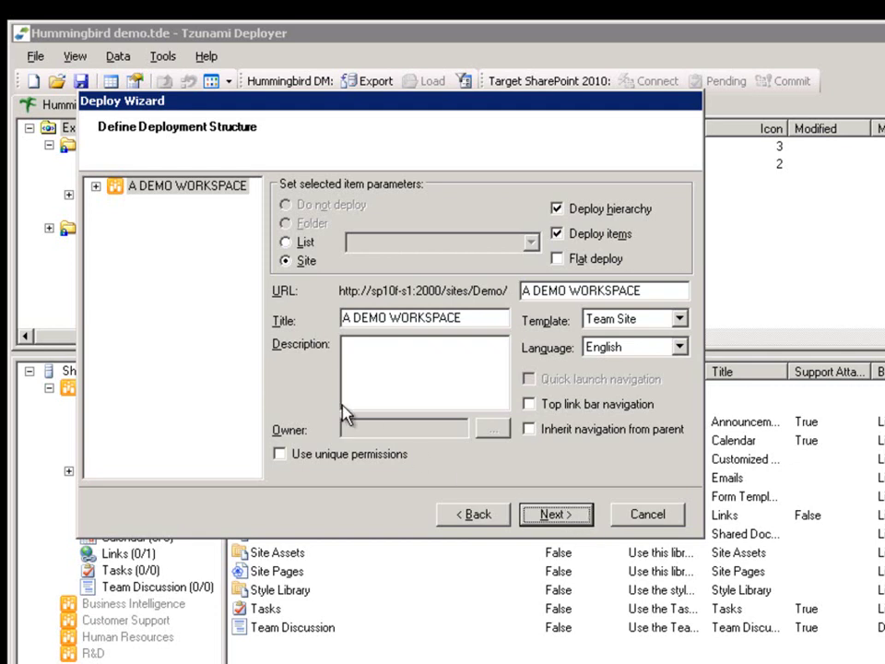
- Give the A DEMO WORKSPACE site the Custom Template
click(96, 187)
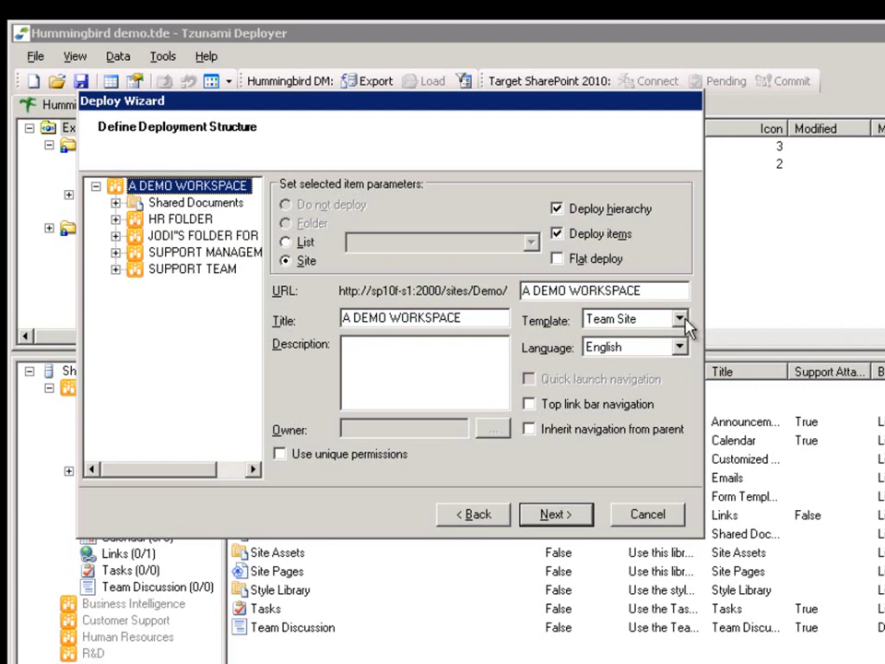
click(679, 319)
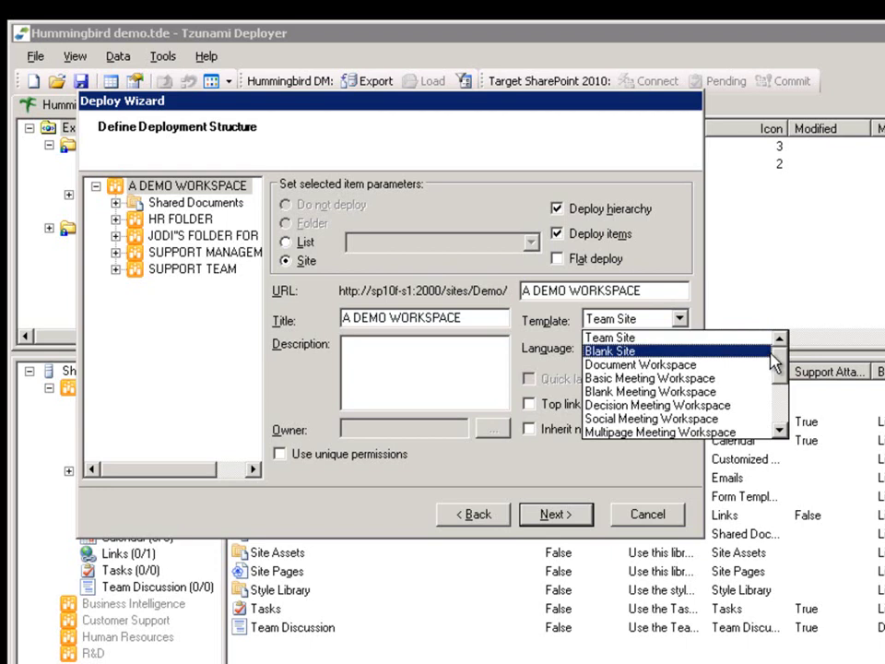
drag(783, 365, 784, 405)
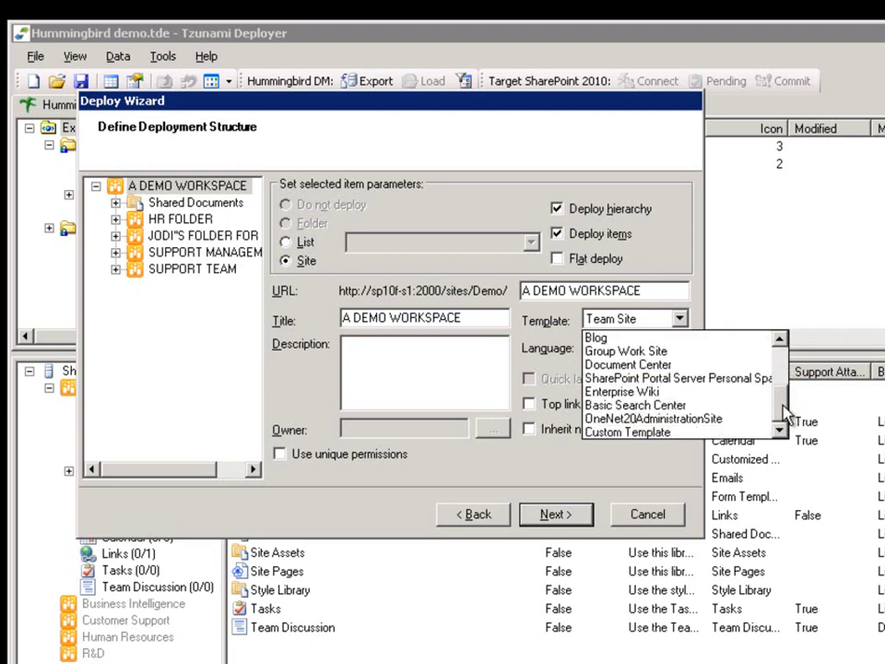
click(676, 437)
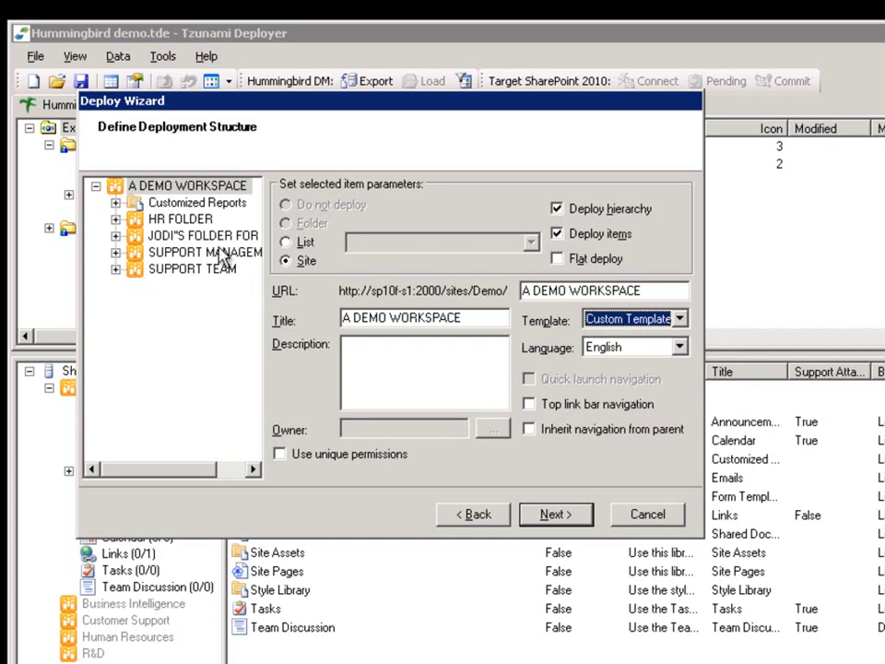
- Deploy HR FOLDER as a folder, its subfolder as a document library, and SUPPORT MANAGEMENT as a form library
click(197, 224)
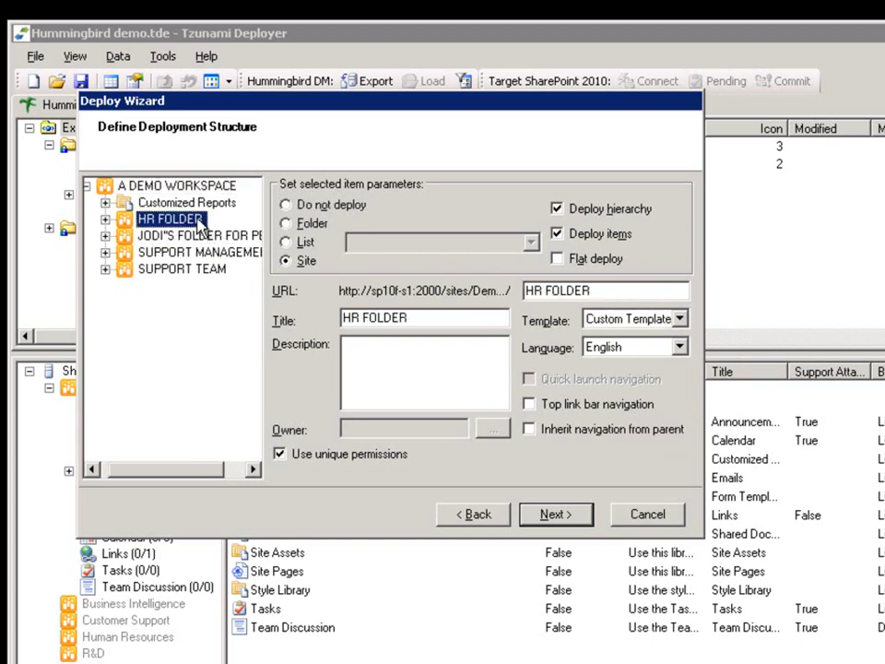
click(291, 226)
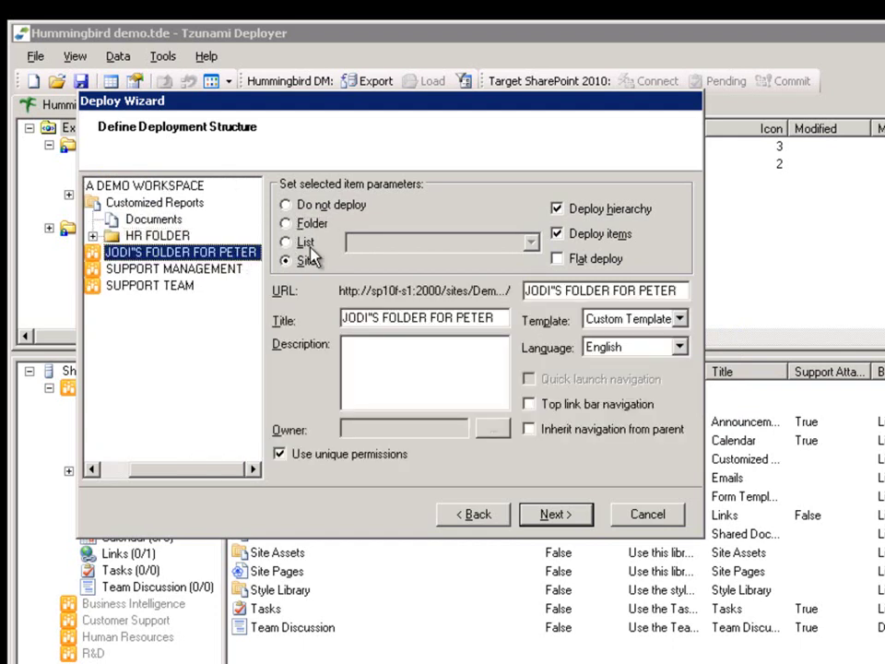
click(295, 242)
click(442, 243)
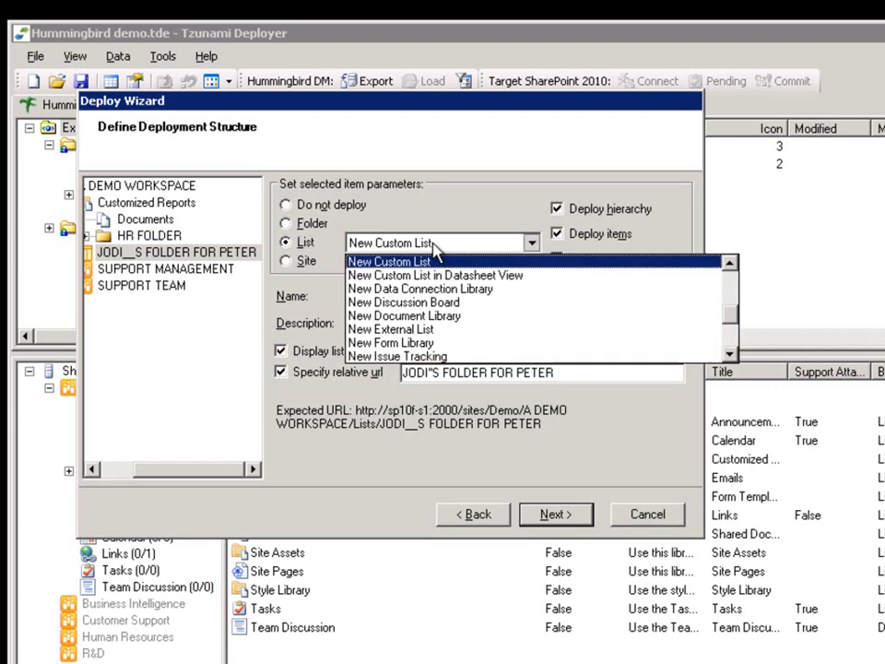
click(435, 316)
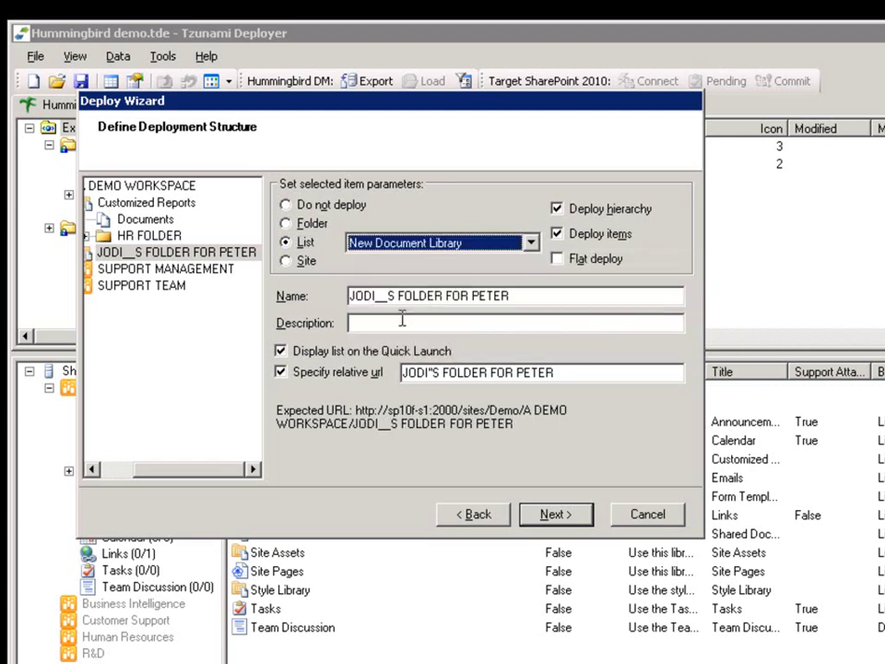
click(206, 278)
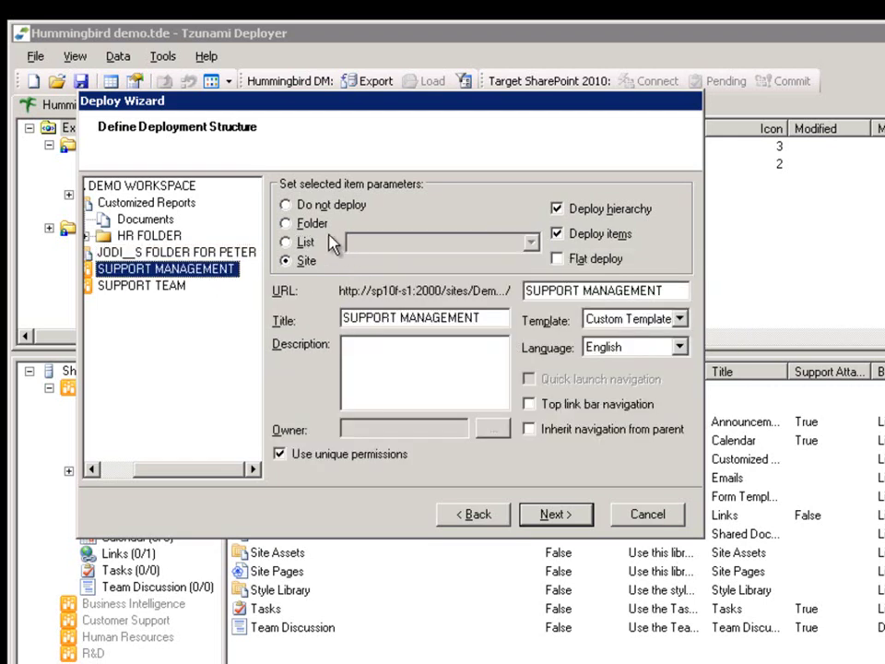
click(286, 242)
click(438, 244)
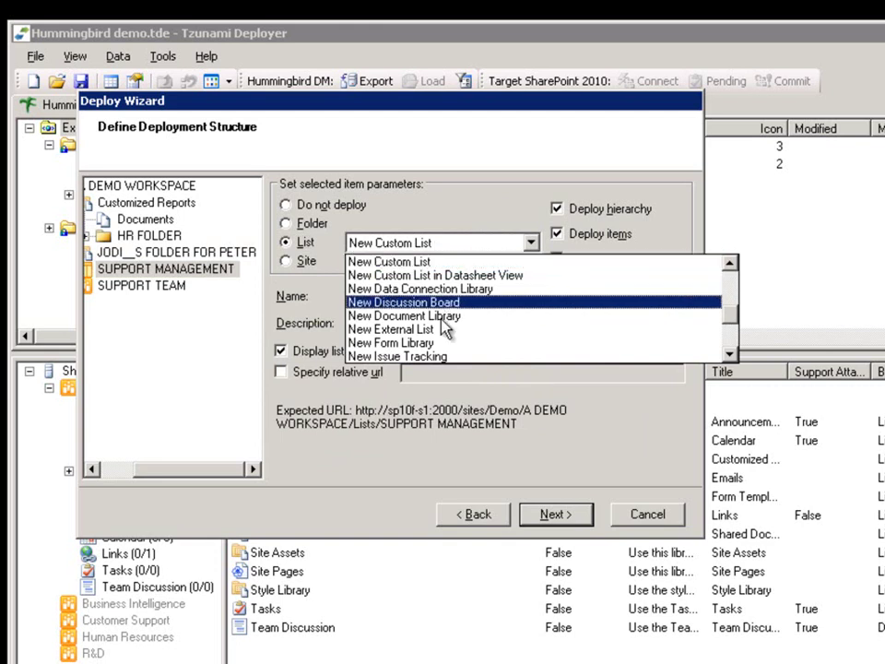
click(445, 343)
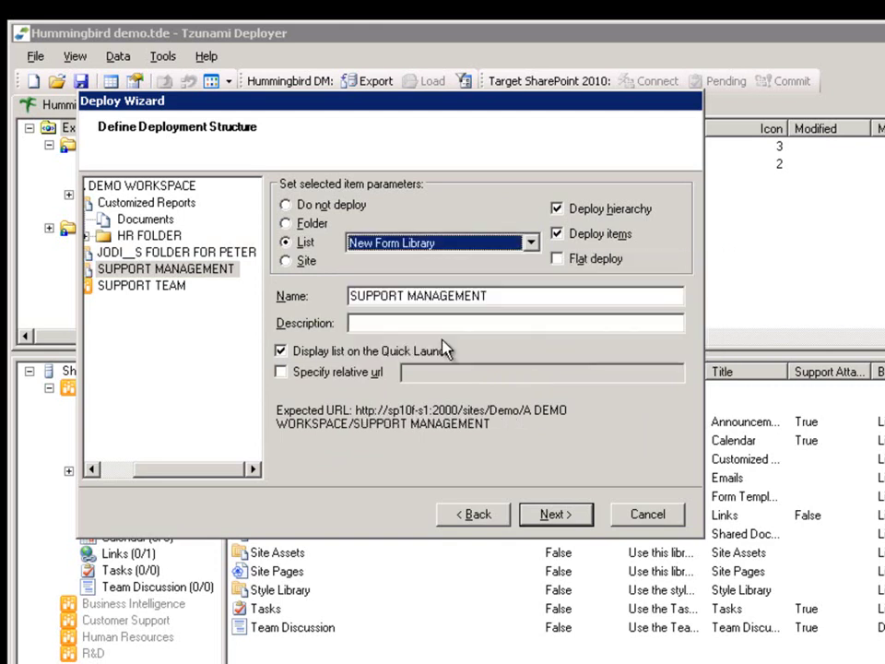
- Deploy SUPPORT TEAM as a site using the Team Site template
click(175, 291)
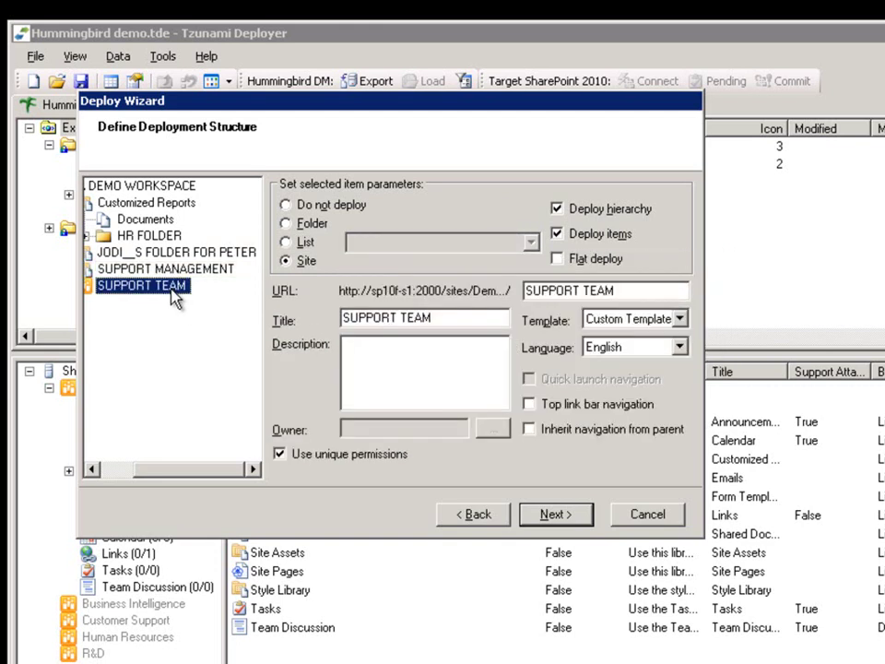
click(679, 319)
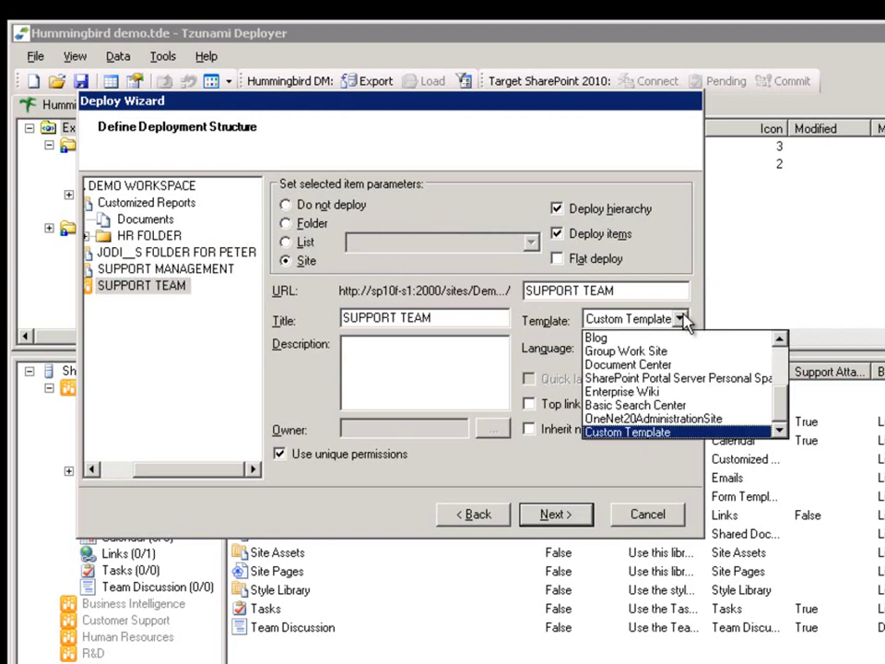
click(779, 338)
click(779, 339)
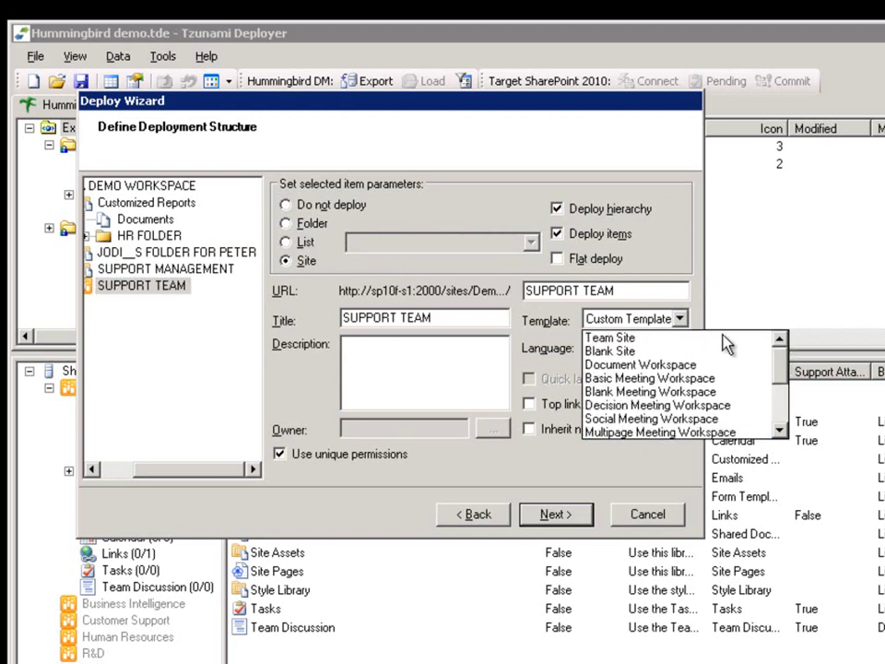
click(700, 340)
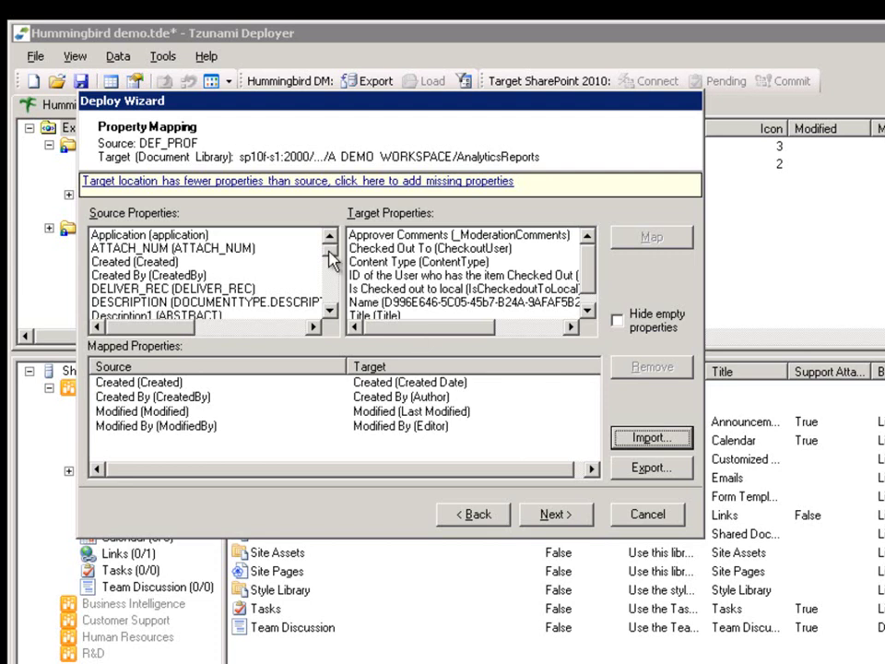
- Review the Created and Created By mappings and map source Name to target Name
mouse_move(332, 261)
mouse_down()
mouse_move(332, 308)
mouse_move(337, 253)
mouse_up()
drag(597, 271, 597, 258)
click(210, 388)
click(219, 398)
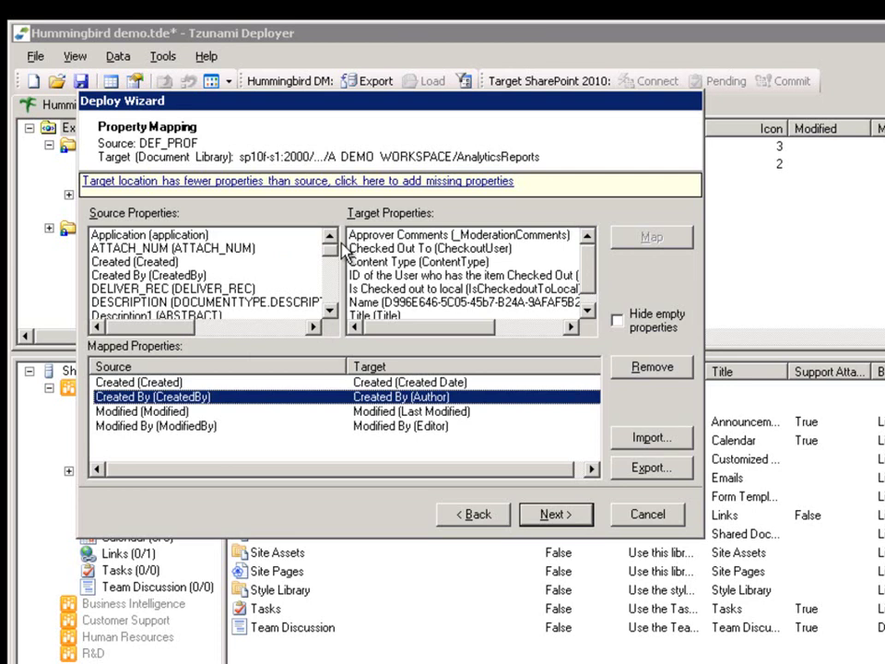
drag(329, 252, 336, 287)
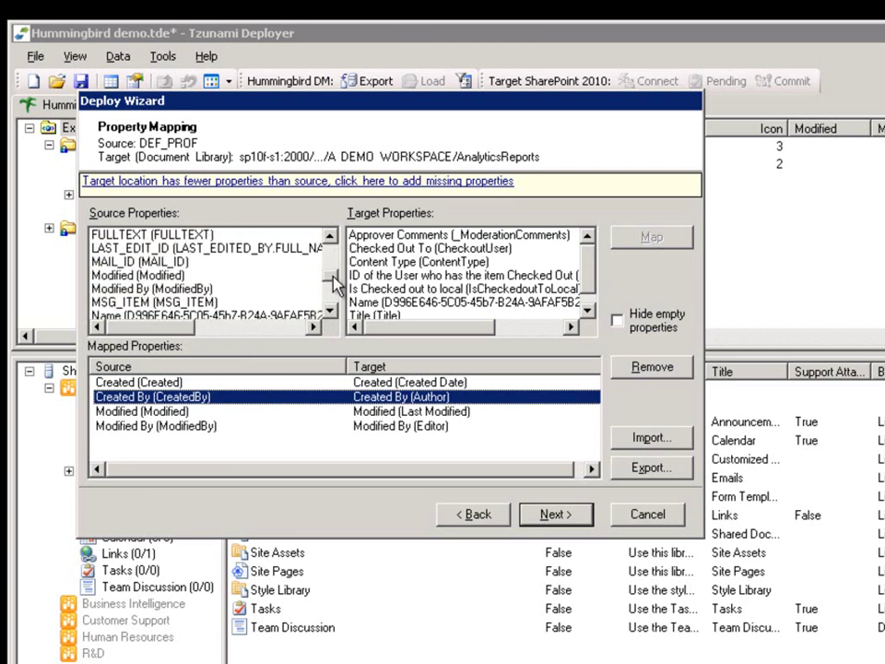
scroll(336, 286, down, 1)
click(276, 275)
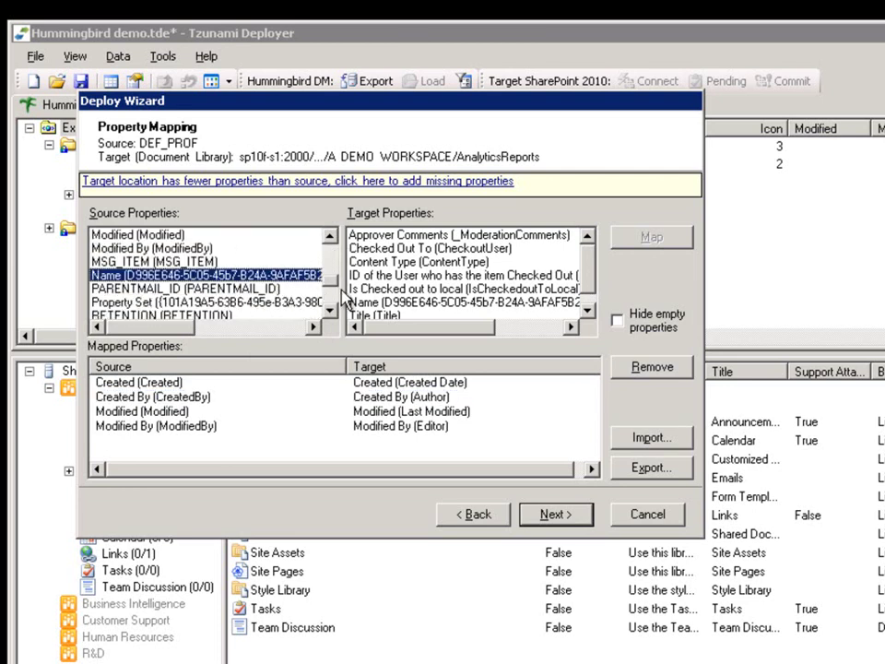
click(410, 302)
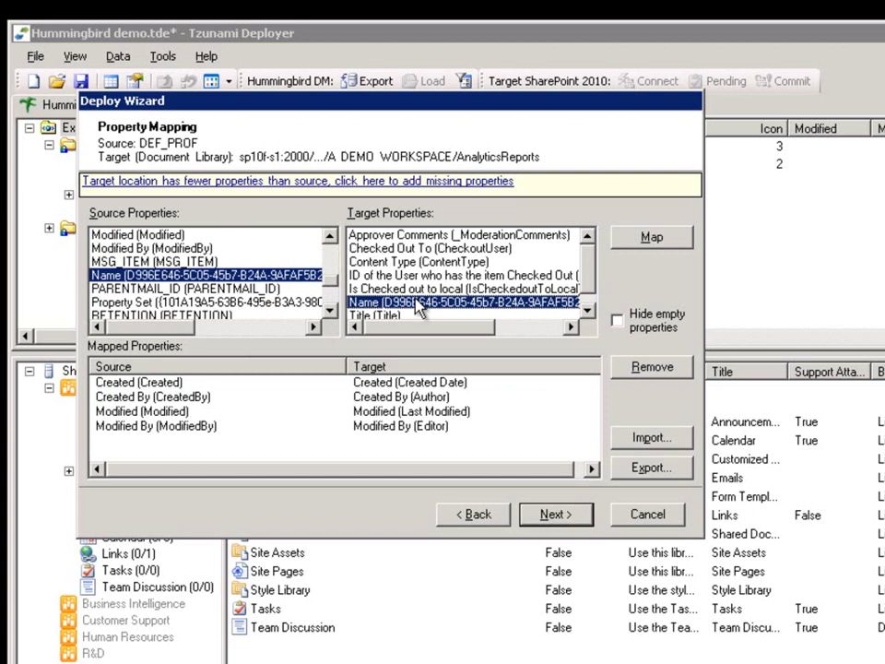
click(670, 238)
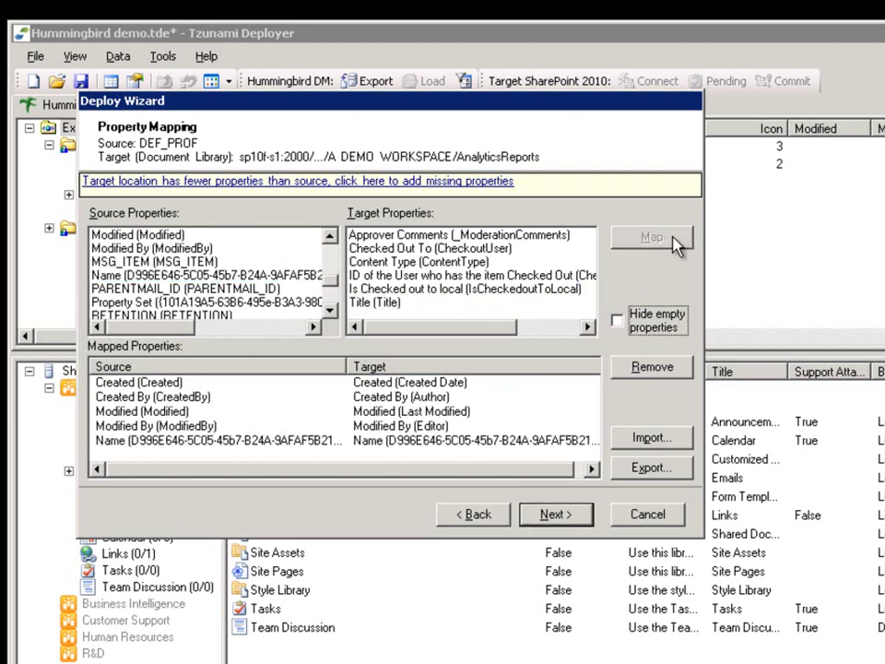
- Add the missing Application property to the mappings and continue to user mapping
click(483, 185)
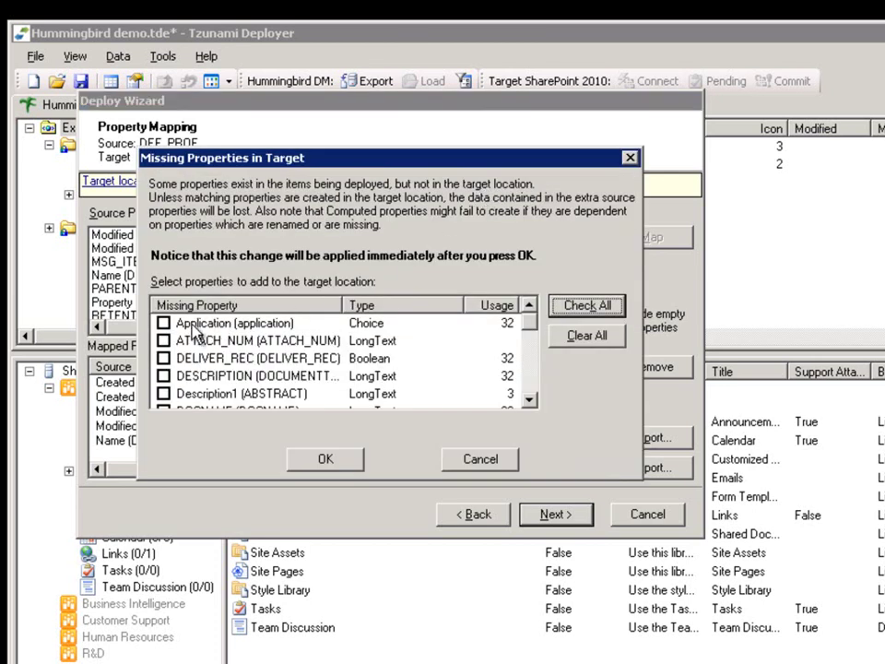
click(163, 324)
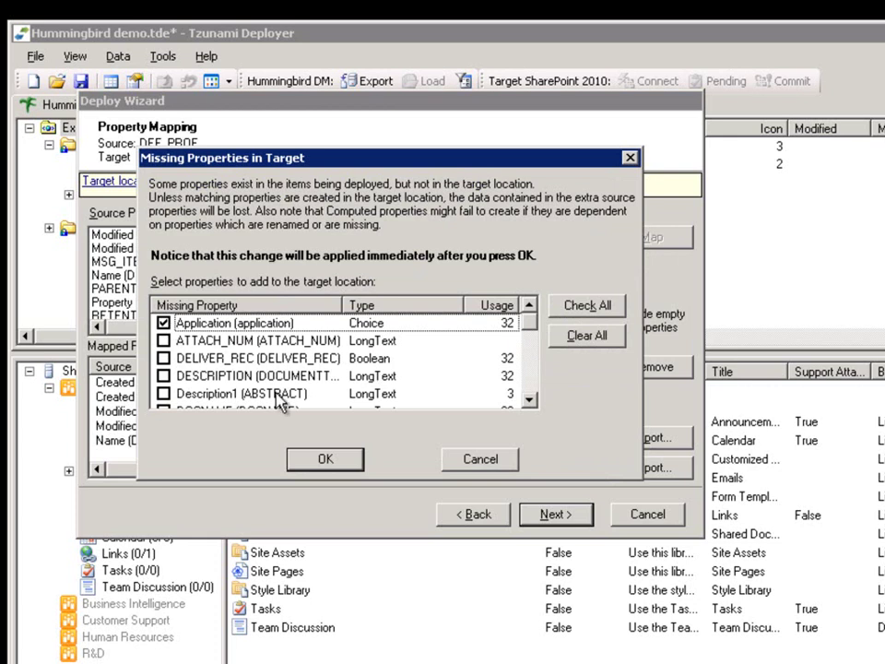
click(357, 465)
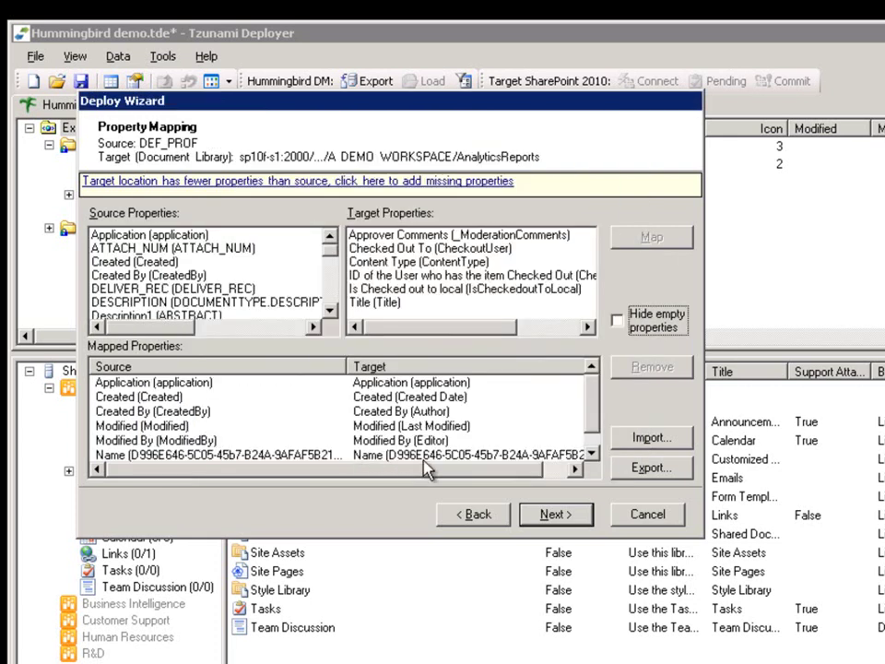
click(587, 518)
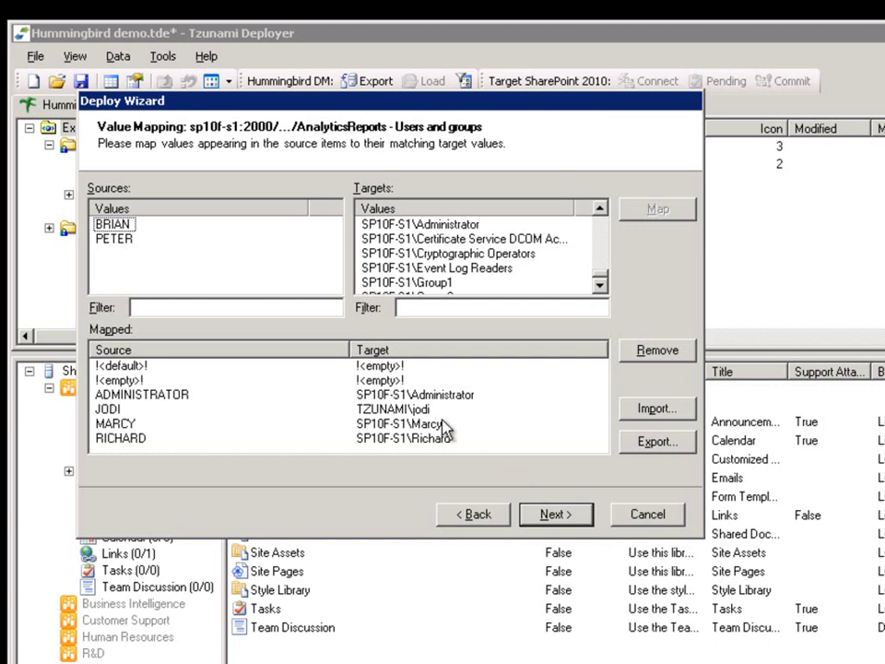
- Review existing user mappings, then map both unmapped source users to SP10F-S1\Administrator
click(380, 412)
click(448, 425)
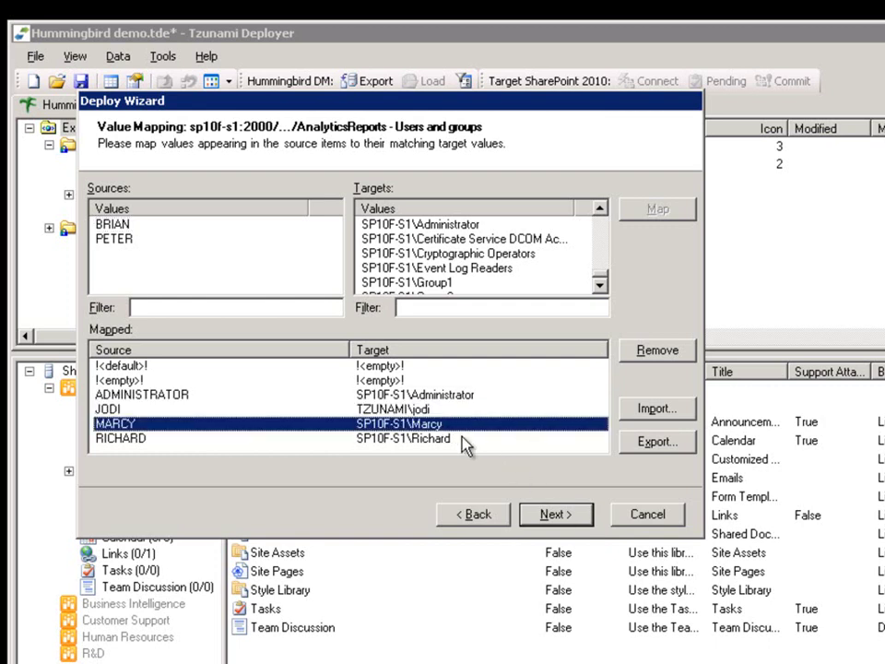
click(465, 441)
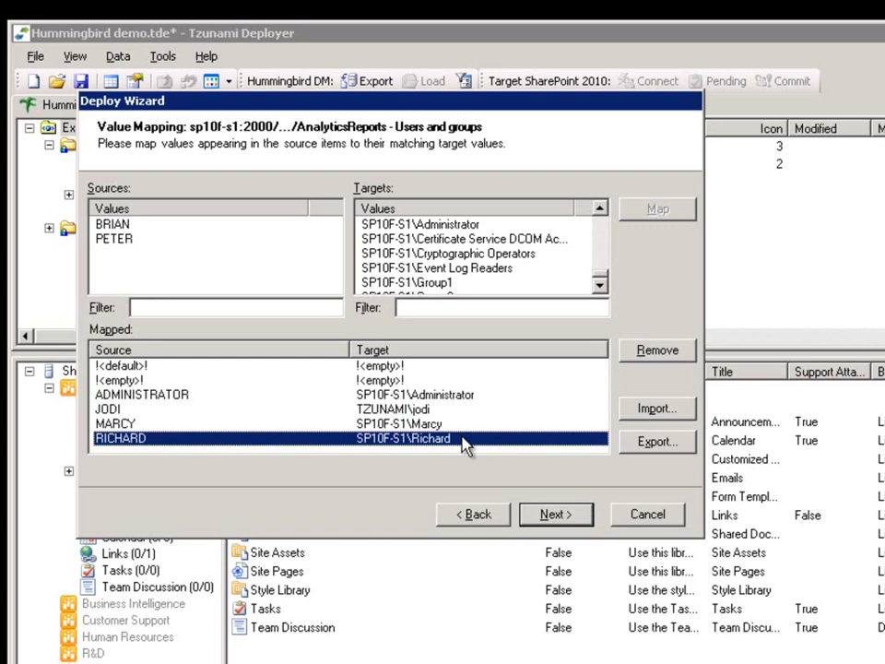
click(115, 229)
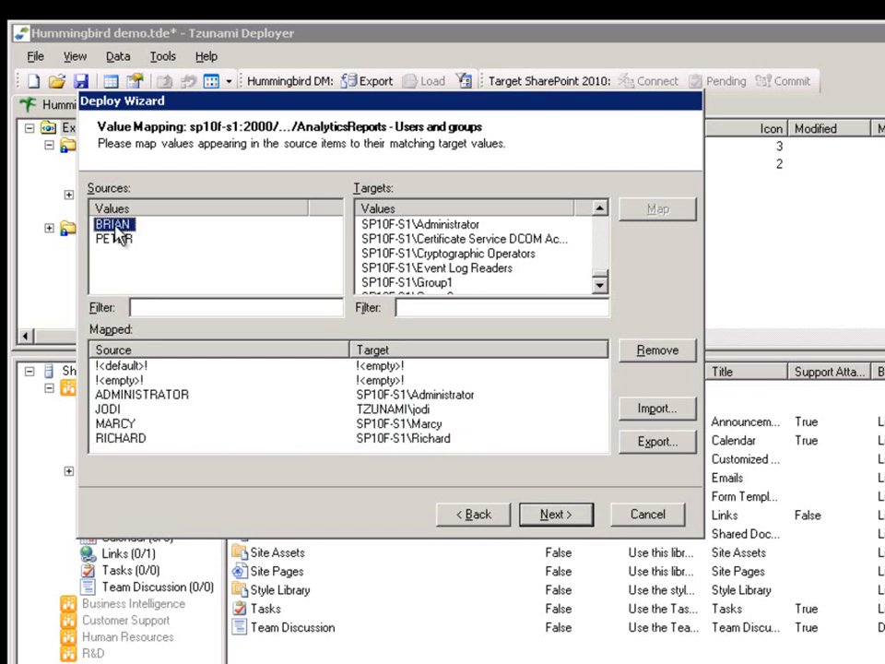
shift+click(118, 239)
click(461, 225)
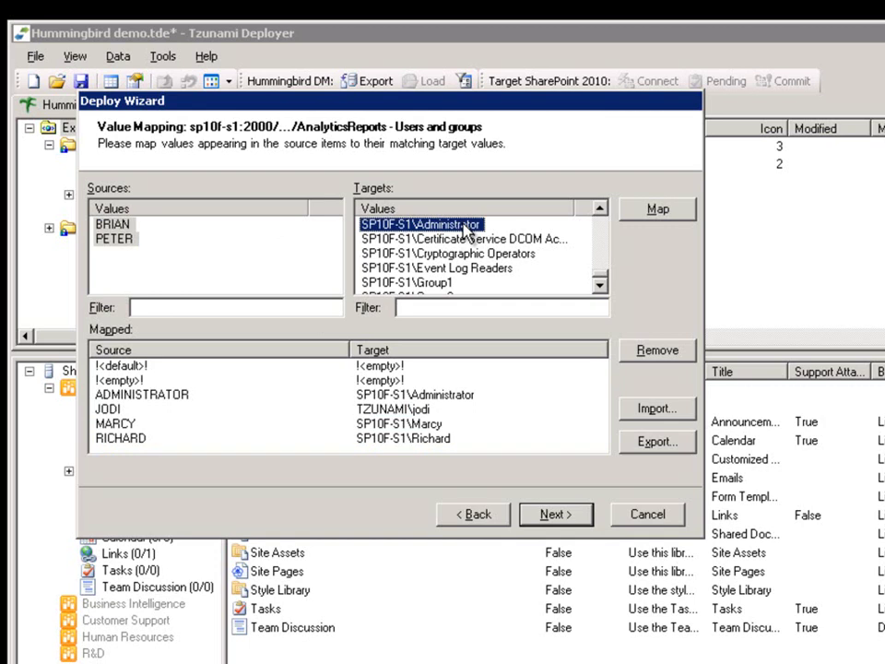
click(694, 211)
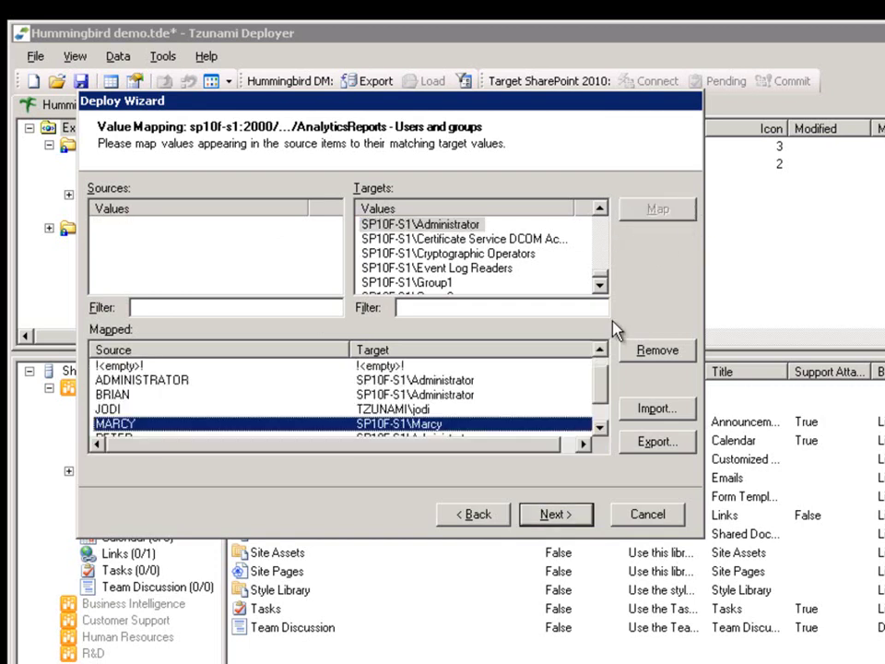
- Run the deployment and review its report: 2 sites, 2 lists, 32 files, no errors
click(555, 515)
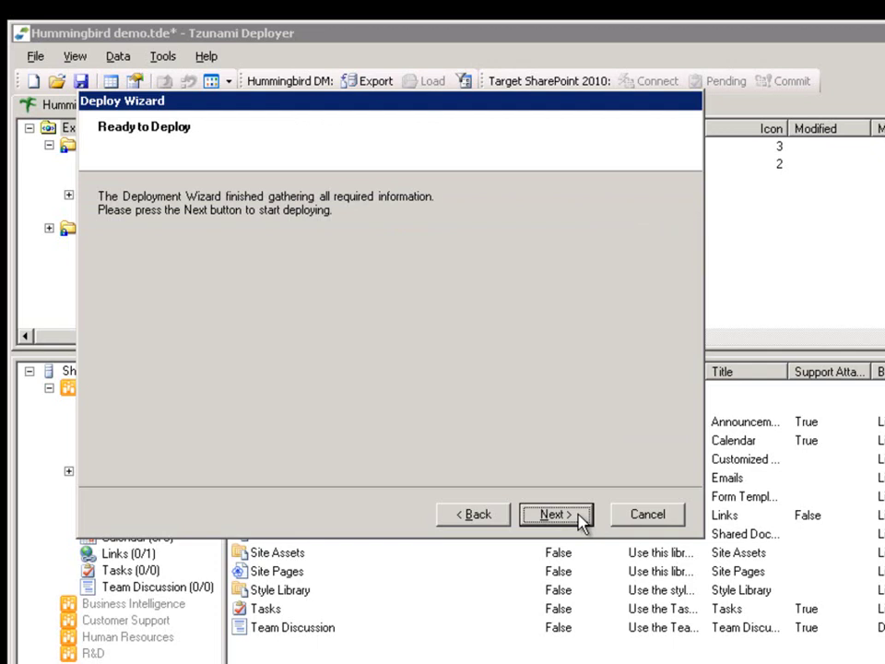
click(556, 515)
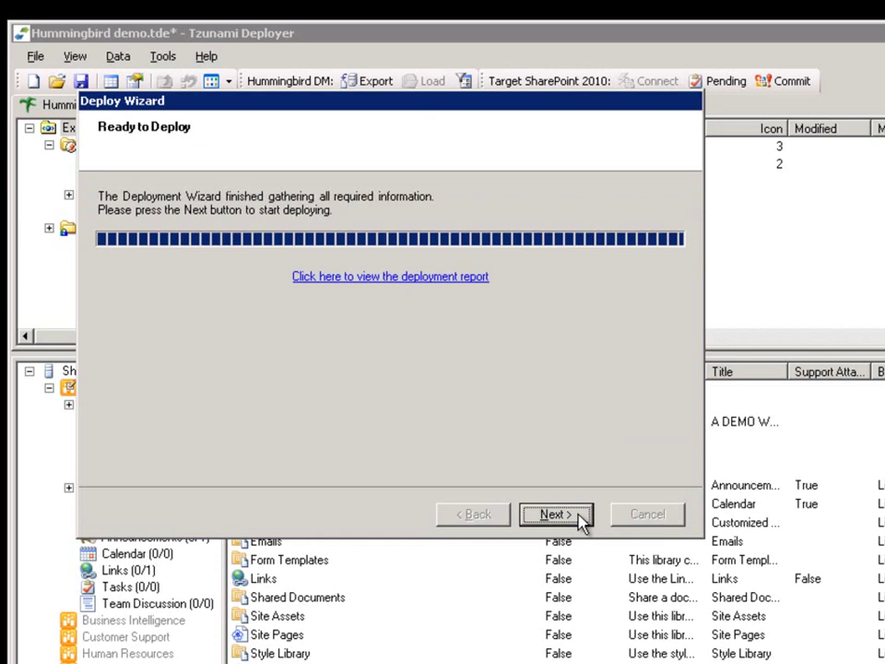
click(479, 279)
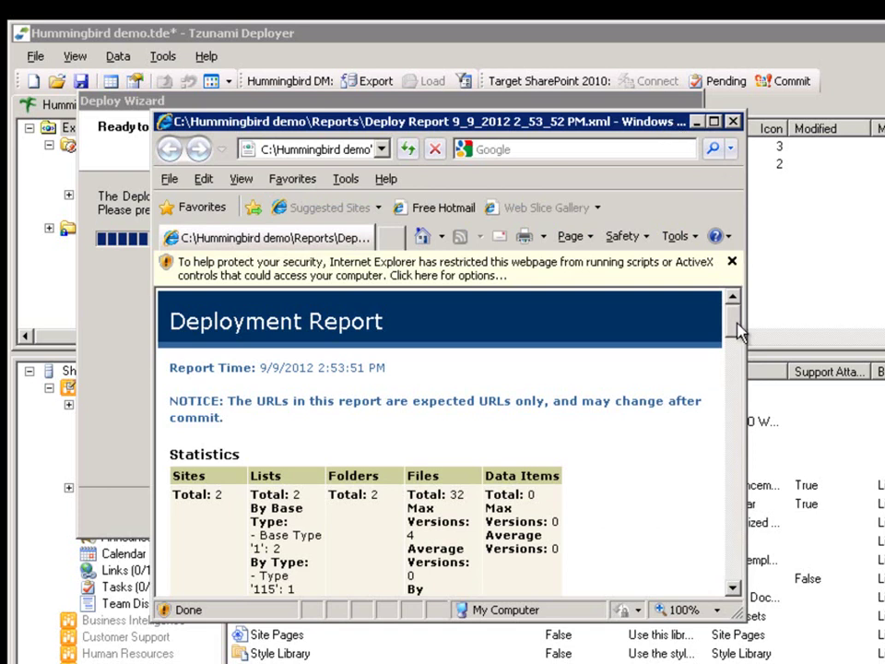
mouse_move(738, 332)
mouse_down()
mouse_move(743, 419)
mouse_move(744, 315)
mouse_up()
click(734, 123)
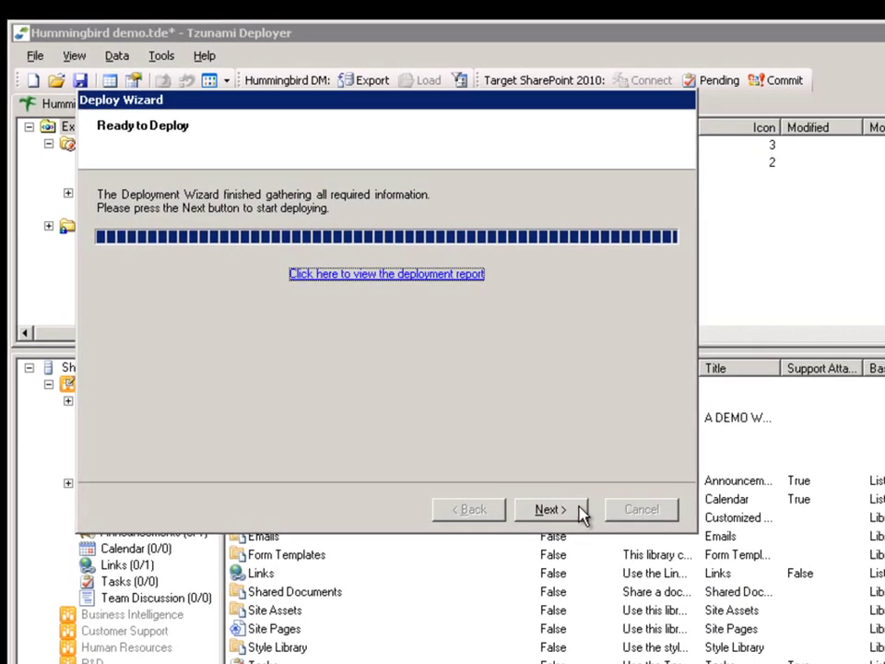
- Finish the wizard and browse Demo > A DEMO WORKSPACE > Customized Reports to see deployed files
click(583, 515)
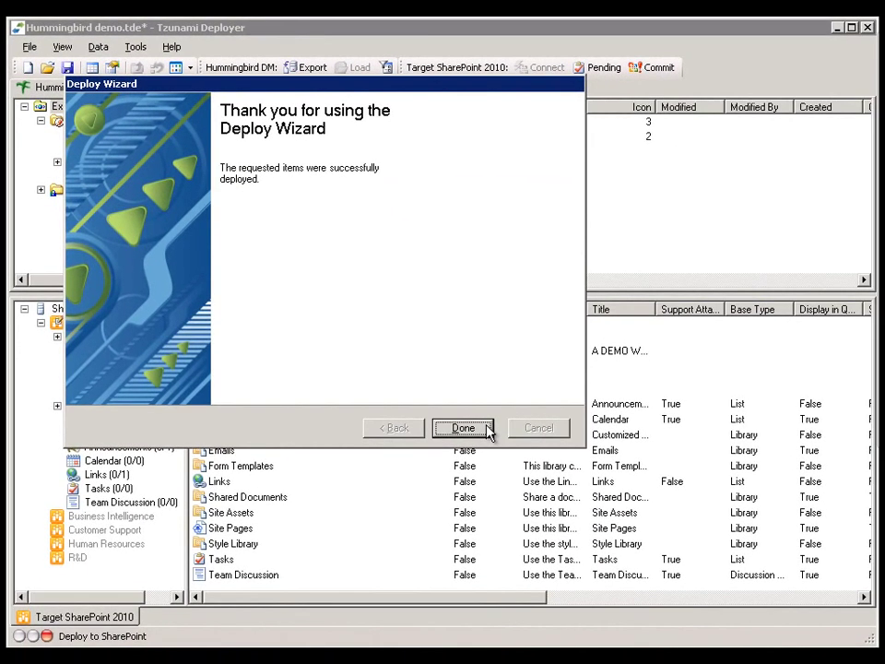
click(489, 431)
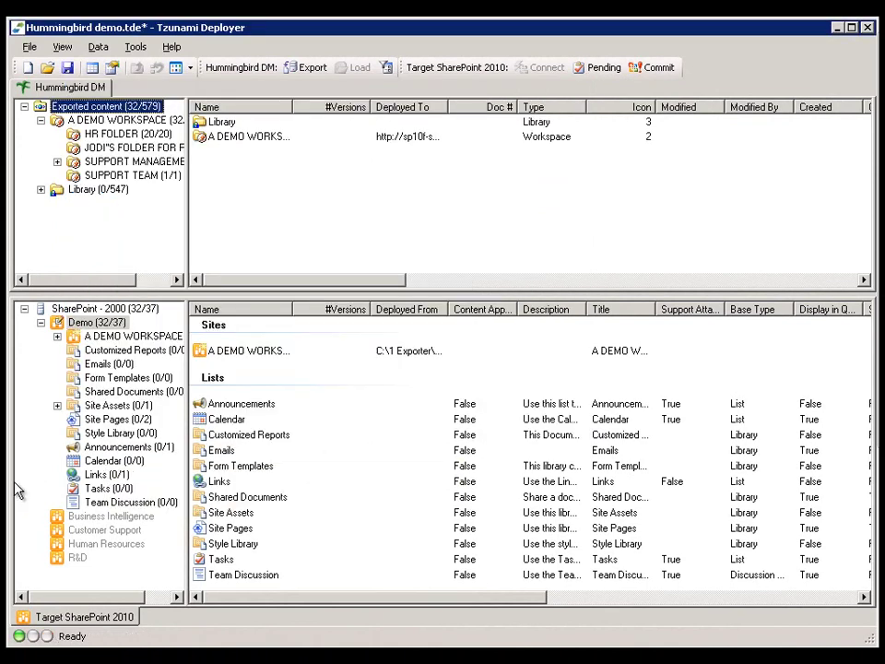
click(28, 376)
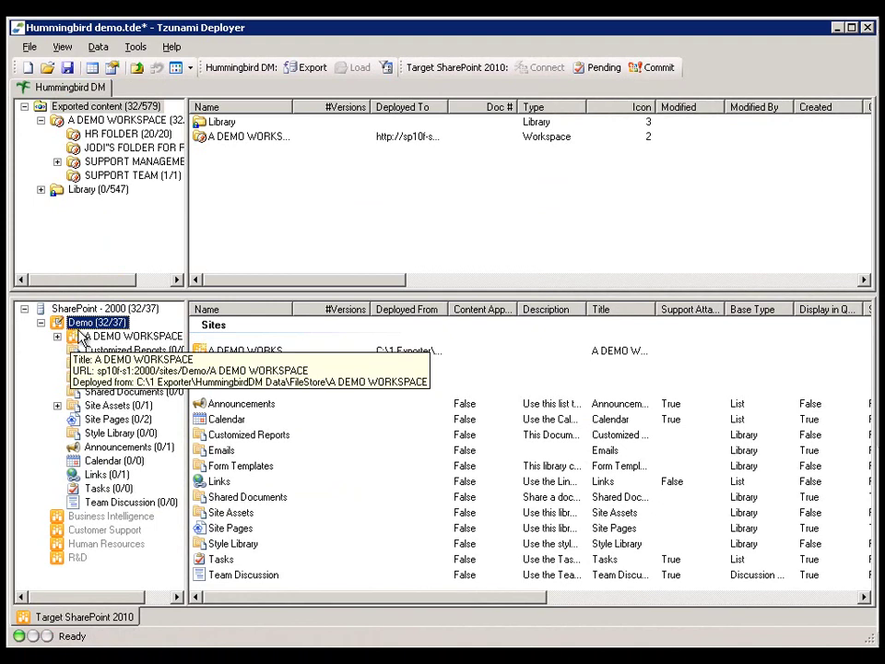
click(58, 337)
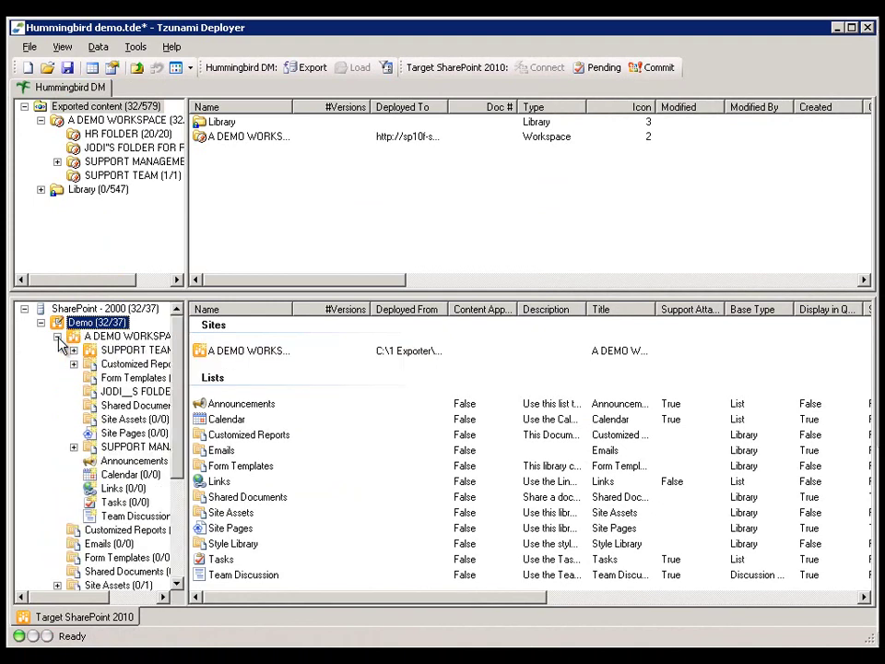
click(111, 364)
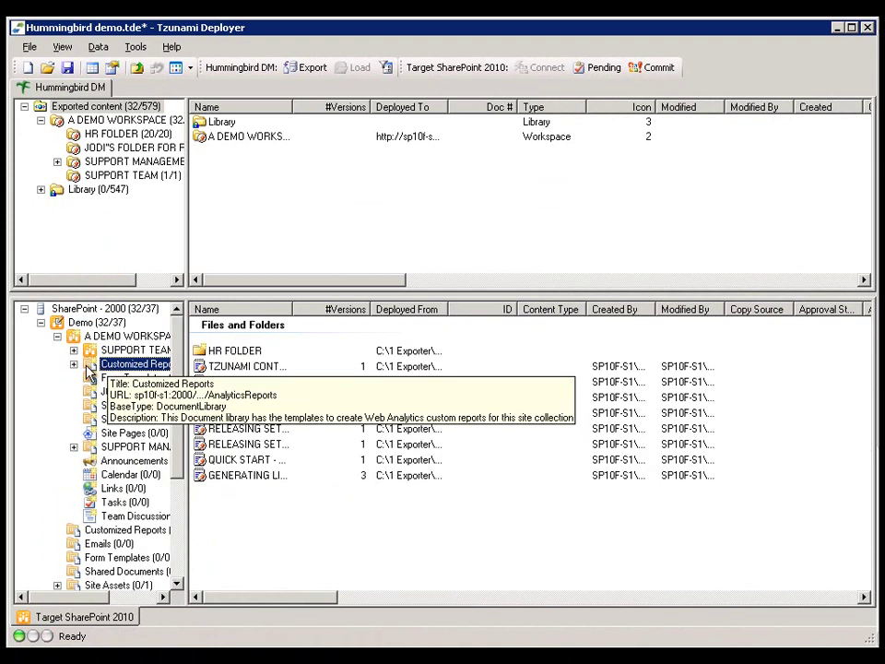
mouse_move(283, 600)
mouse_down()
mouse_move(516, 594)
mouse_move(571, 582)
mouse_move(490, 600)
mouse_move(279, 595)
mouse_up()
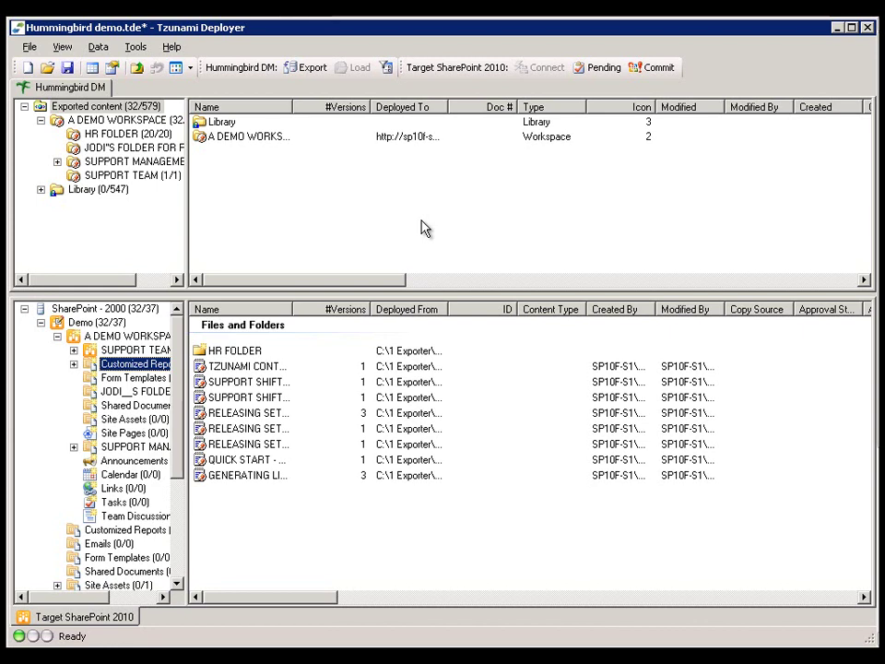
- Commit to SharePoint 2010 and check the execution report showing all 46 operations succeeded
click(659, 67)
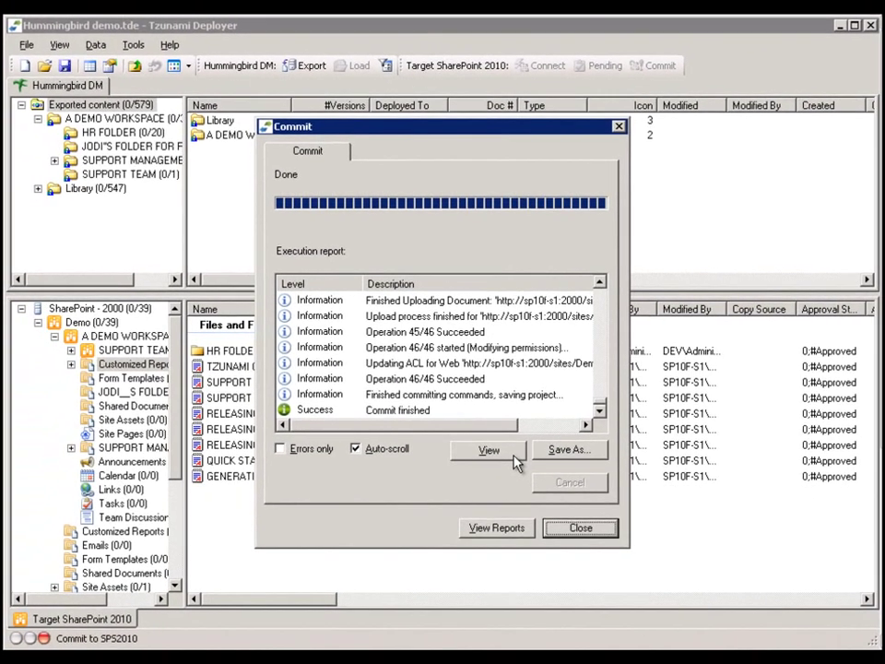
click(513, 453)
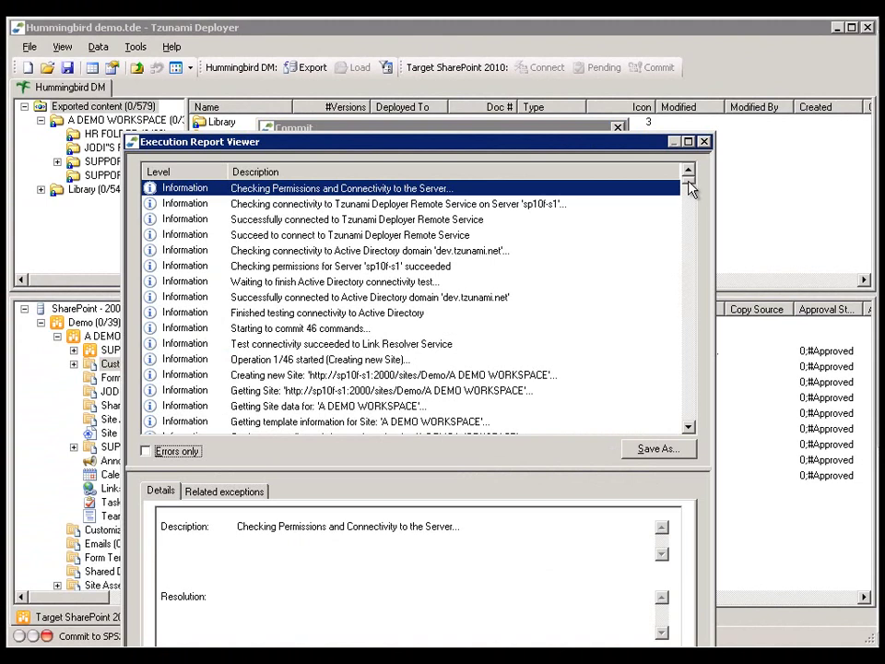
mouse_move(692, 187)
mouse_down()
mouse_move(687, 227)
mouse_move(687, 174)
mouse_up()
click(703, 141)
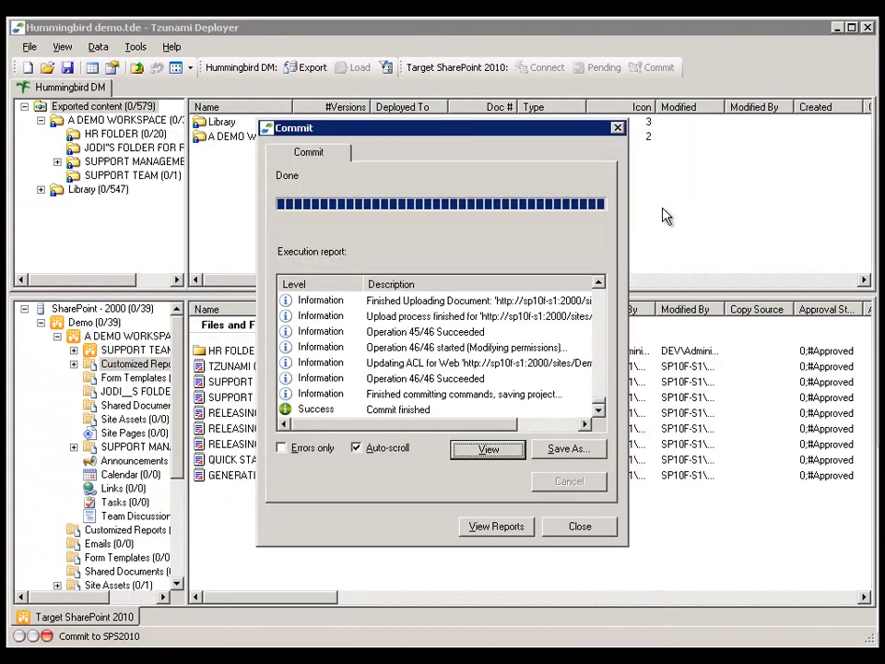
click(601, 526)
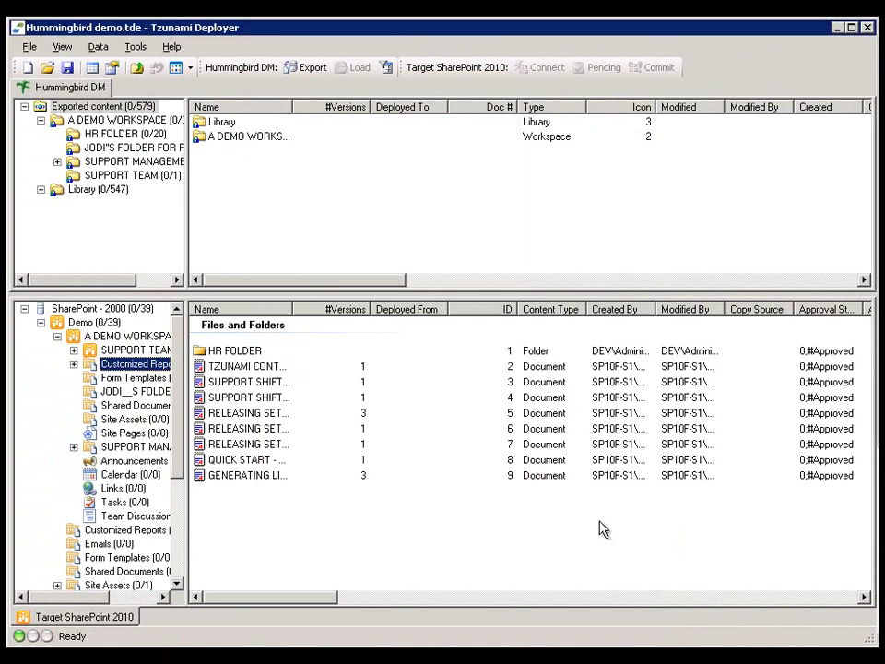
- Open A DEMO WORKSPACE in the browser and check All Site Content: Customized Reports has 29 items
right_click(112, 340)
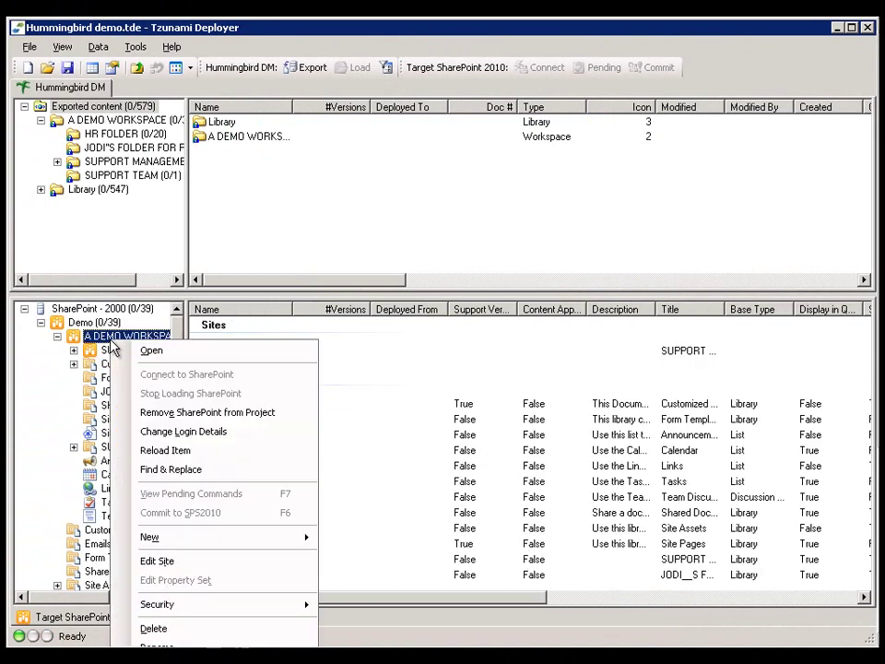
click(259, 358)
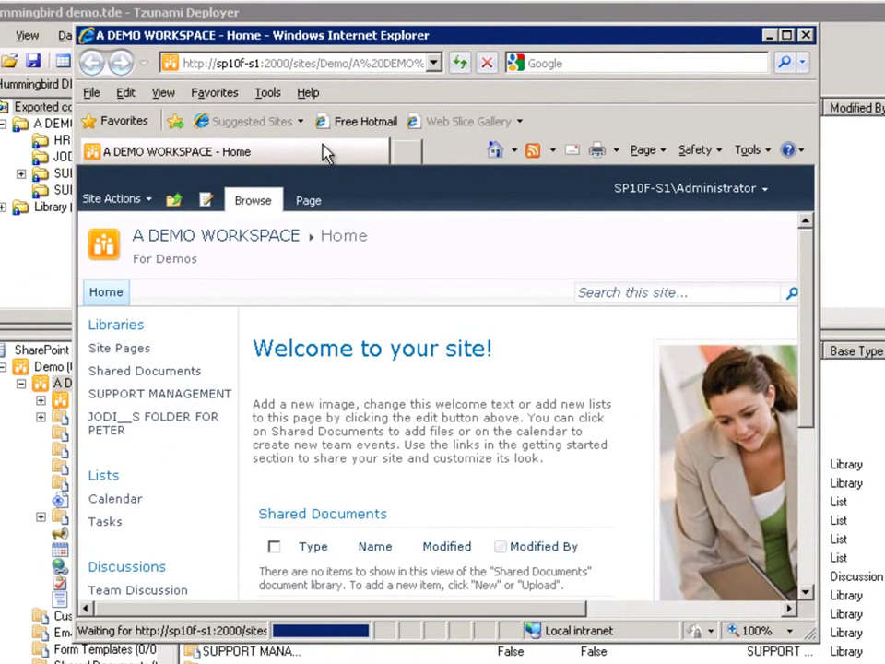
drag(805, 292, 806, 395)
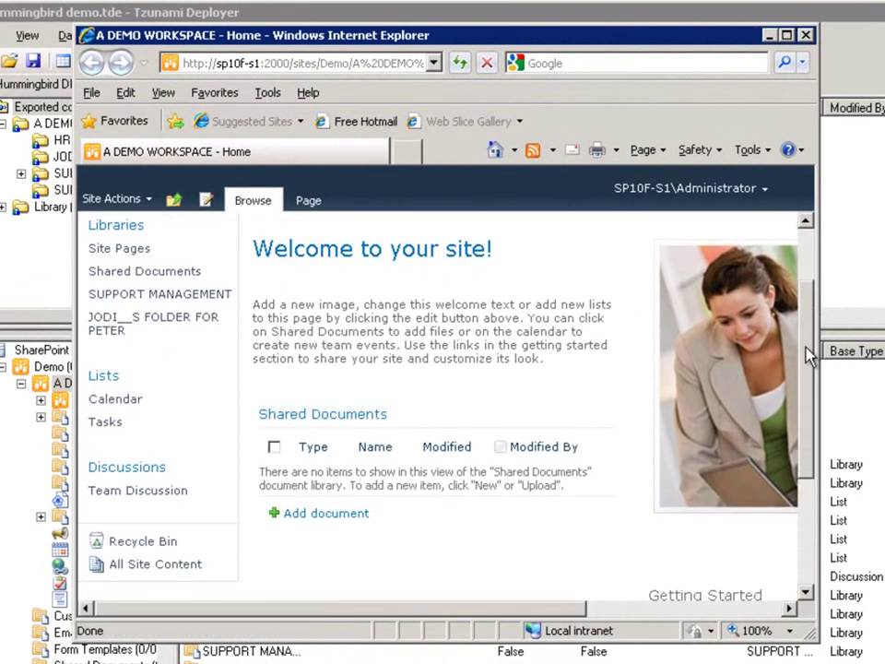
click(184, 475)
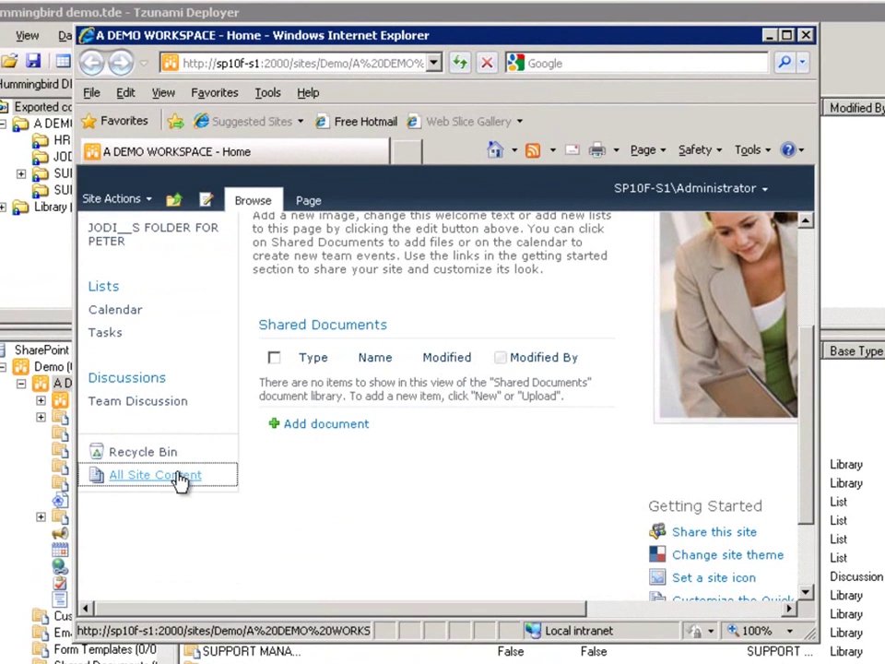
drag(810, 252, 812, 411)
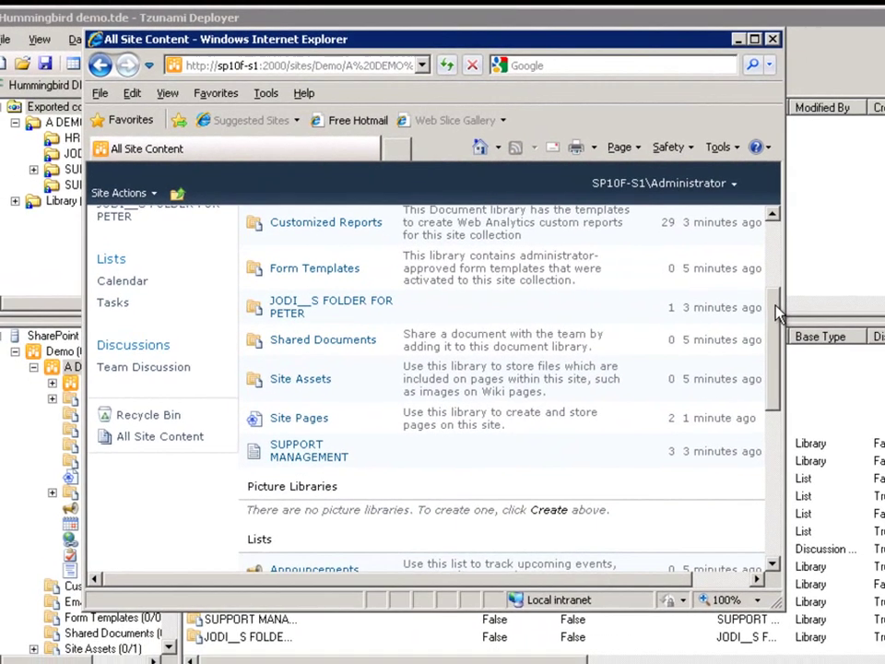